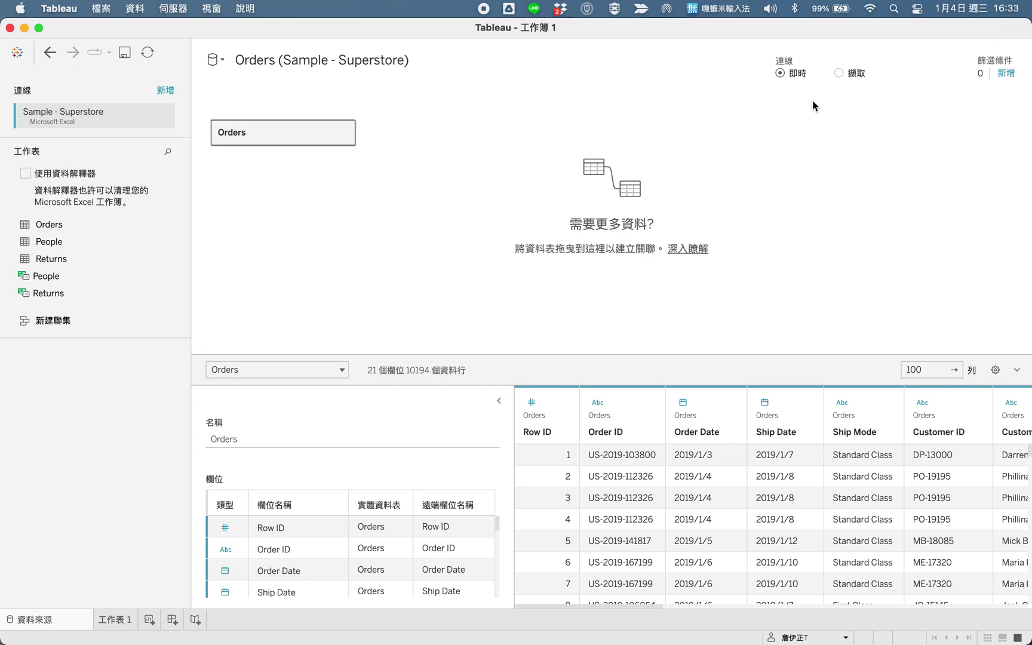
Switch the Orders (Sample - Superstore) connection to an extract and save the extract file on the desktop under its suggested name.
{"action": "left_click", "coordinate": [839, 73]}
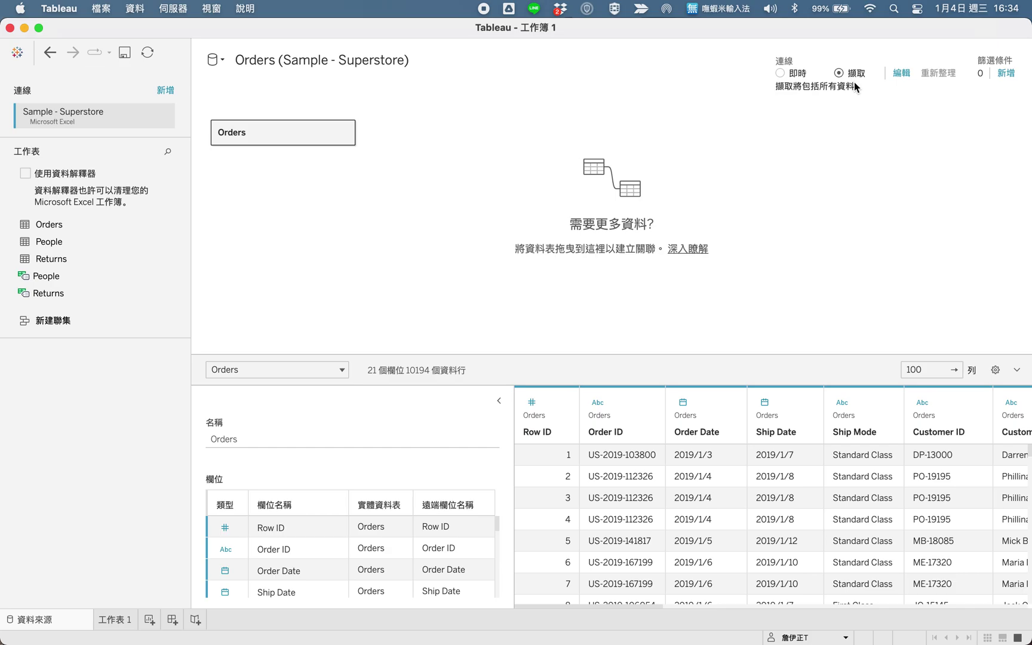
{"action": "left_click", "coordinate": [114, 621]}
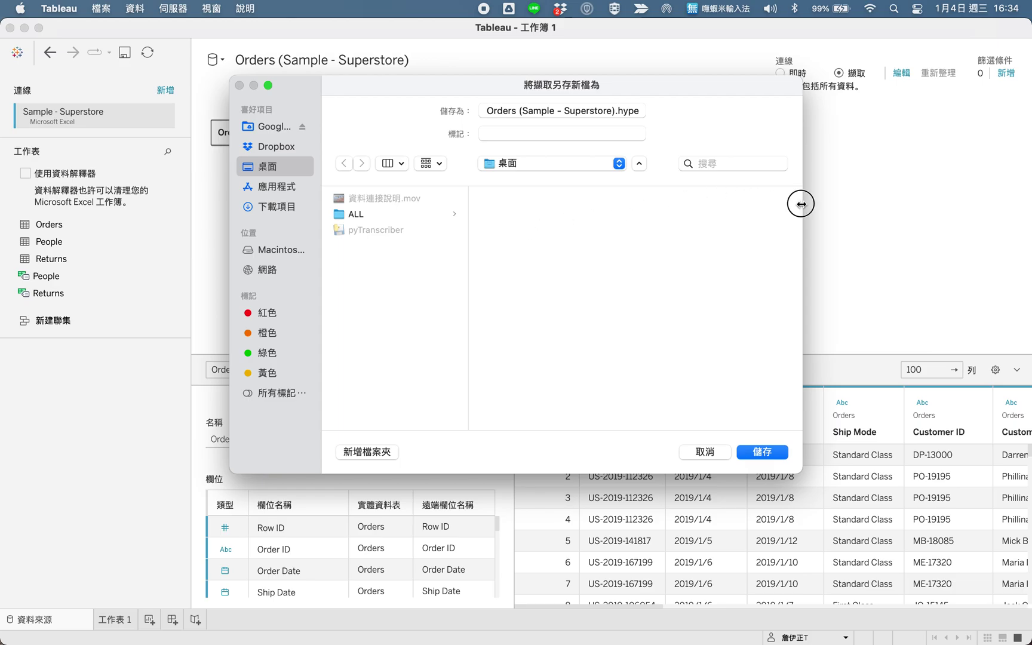
{"action": "left_click_drag", "start_coordinate": [802, 204], "coordinate": [903, 207]}
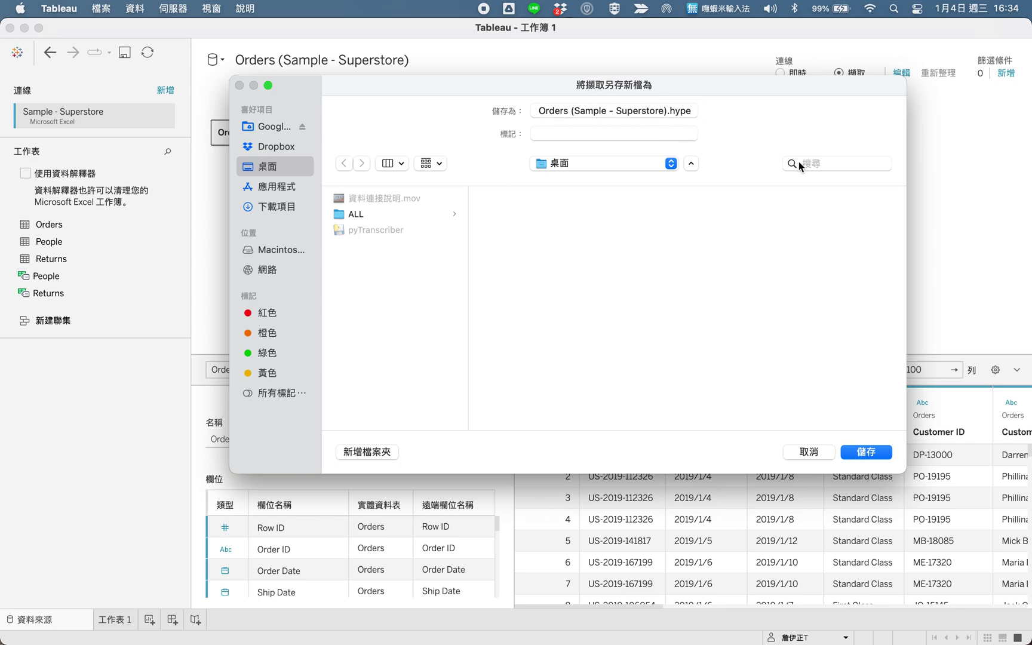
{"action": "left_click", "coordinate": [863, 455]}
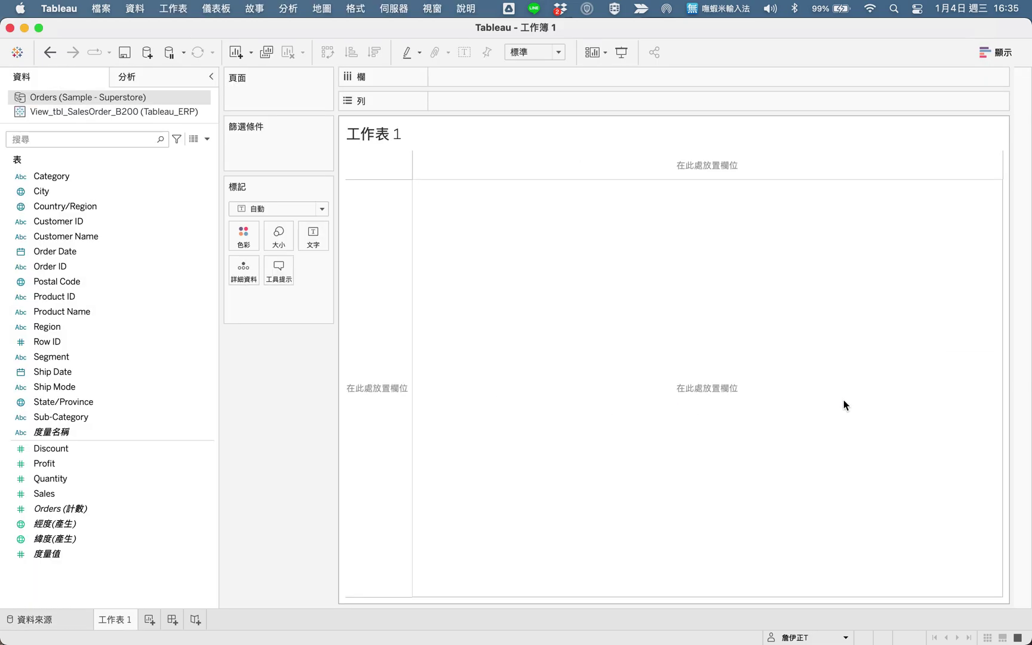
Check the desktop for the saved Orders (Sample - Superstore).hyper file and return to 工作表 1.
{"action": "key", "text": "F11"}
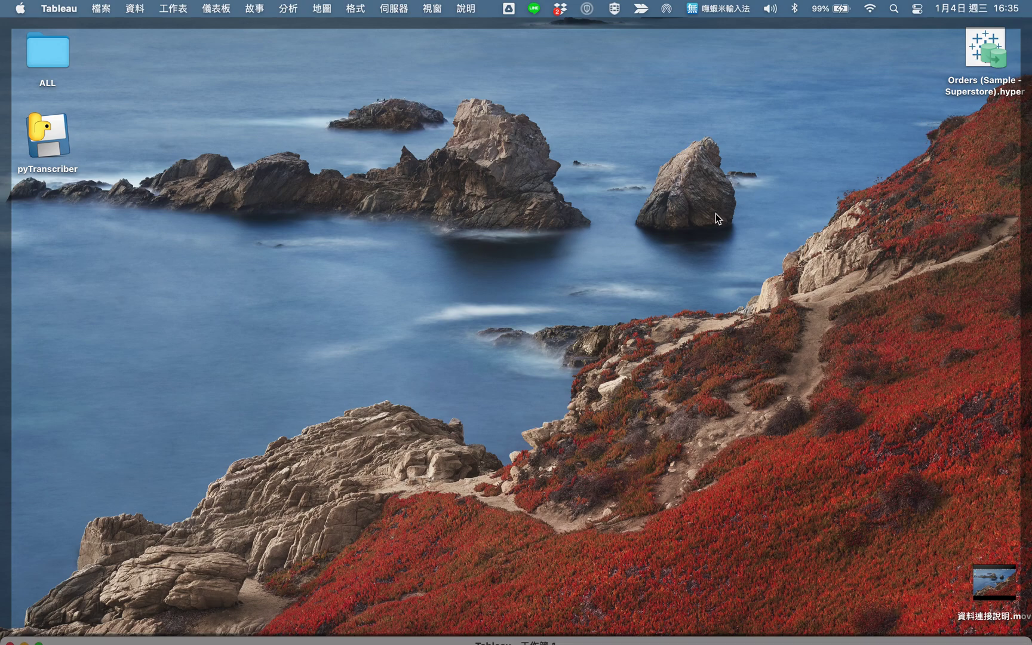
{"action": "key", "text": "F11"}
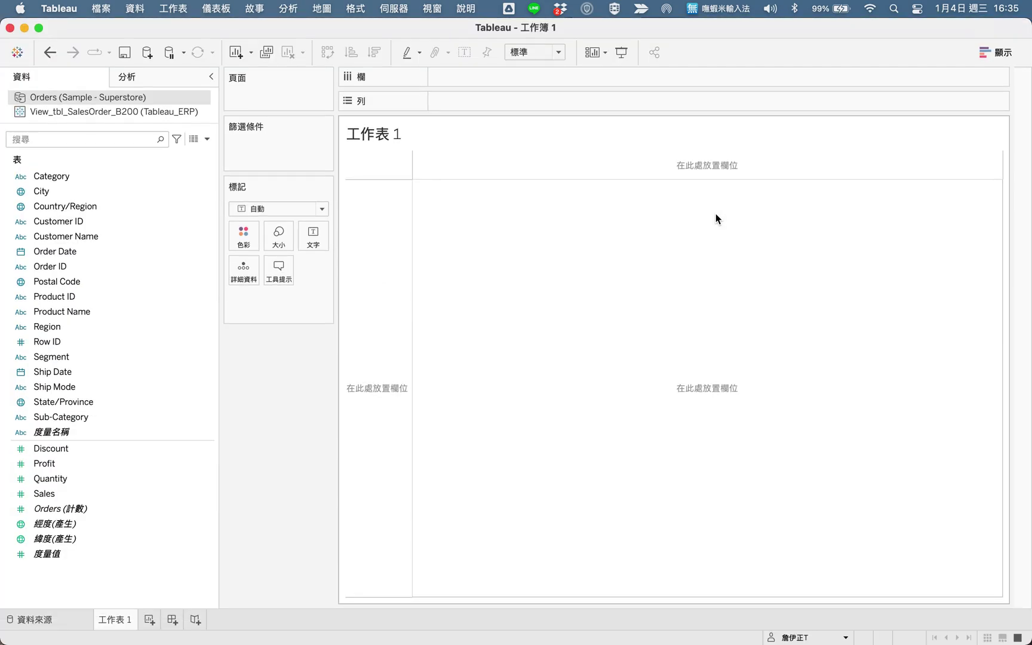
{"action": "left_click", "coordinate": [85, 208]}
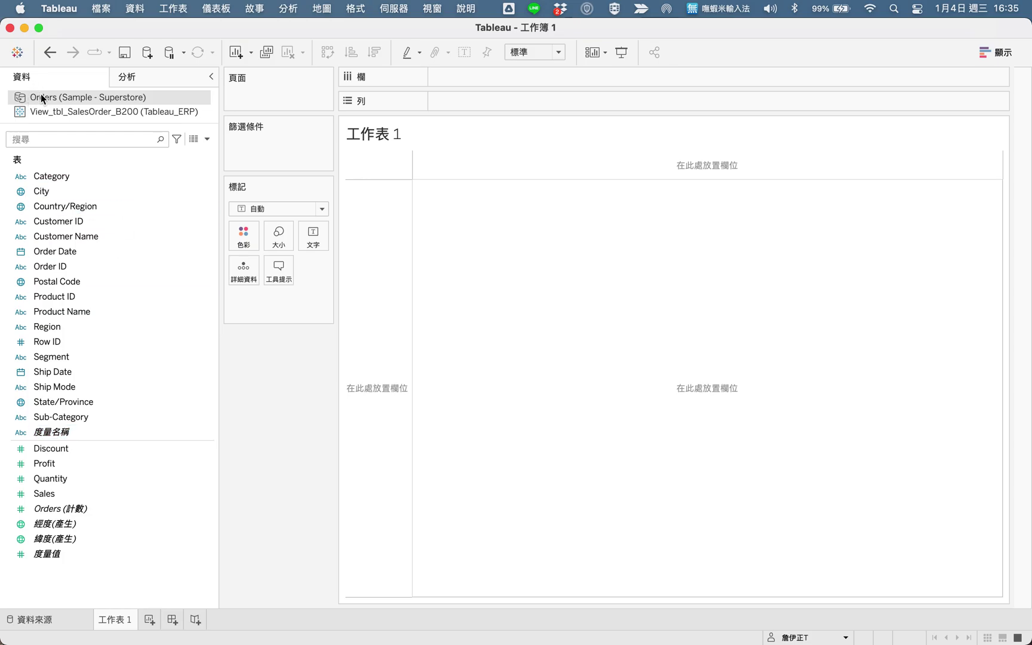
Alternate the Orders connection between live and extract, ending on extract, to compare its data source icon on 工作表 1.
{"action": "left_click", "coordinate": [60, 621]}
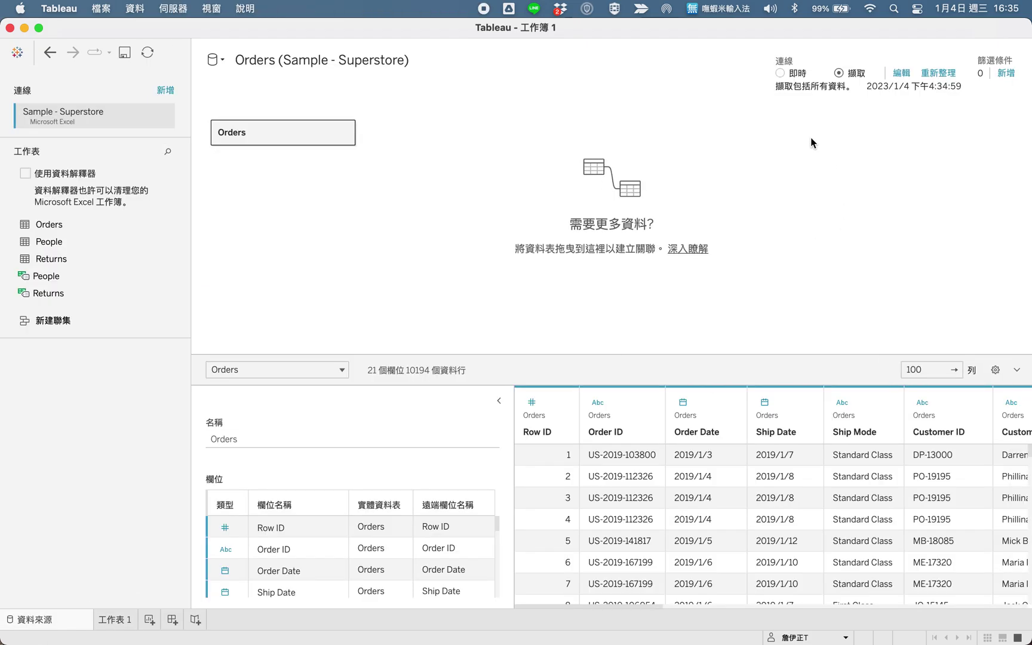
{"action": "left_click", "coordinate": [780, 73]}
{"action": "left_click", "coordinate": [125, 622]}
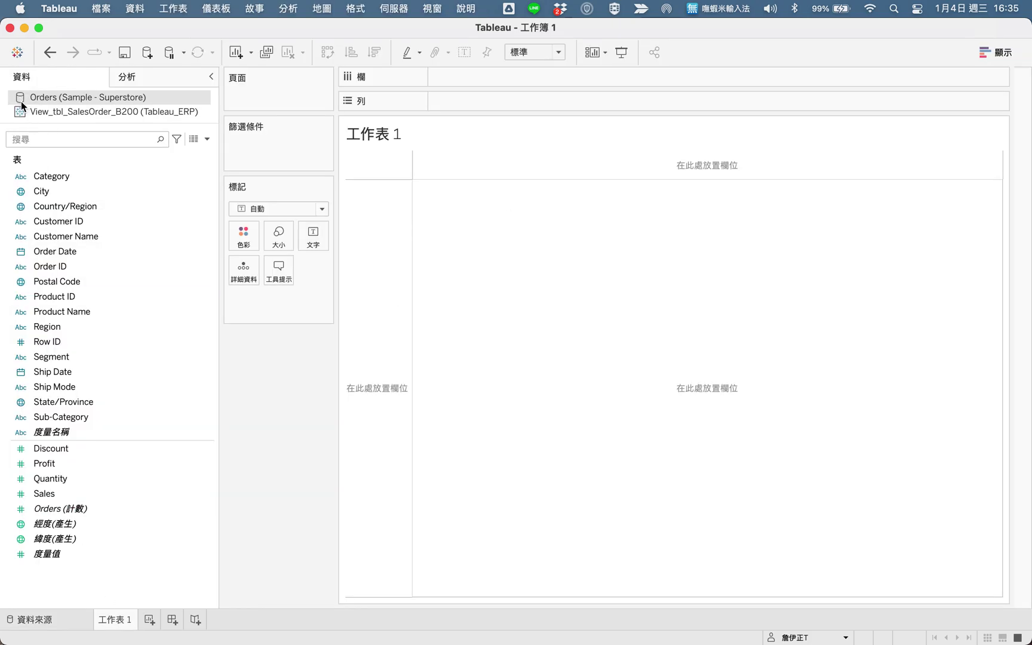
{"action": "left_click", "coordinate": [52, 622]}
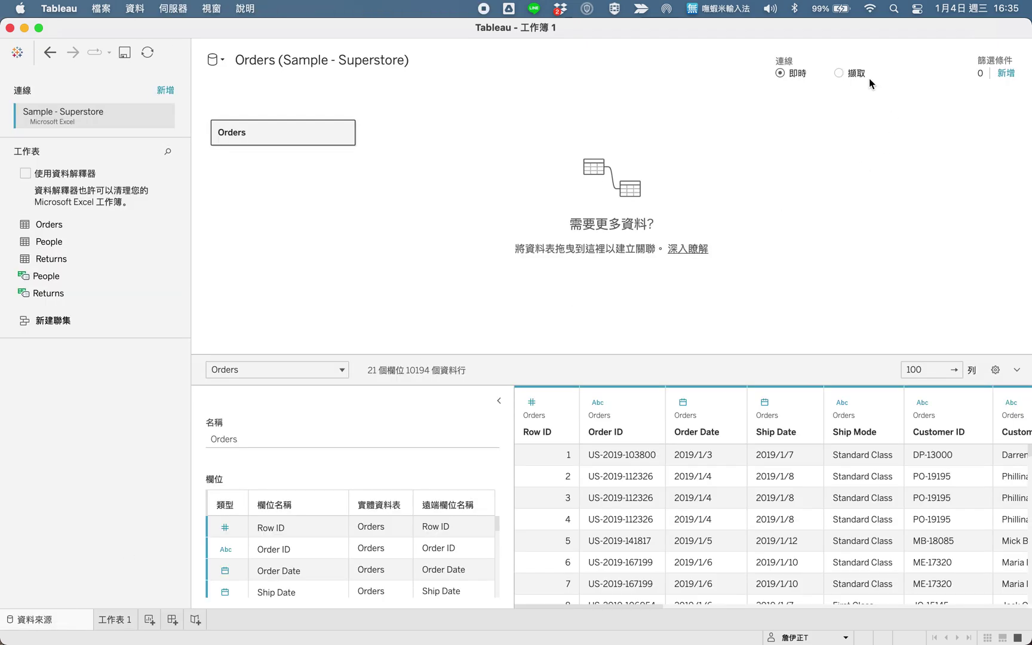
{"action": "left_click", "coordinate": [838, 73]}
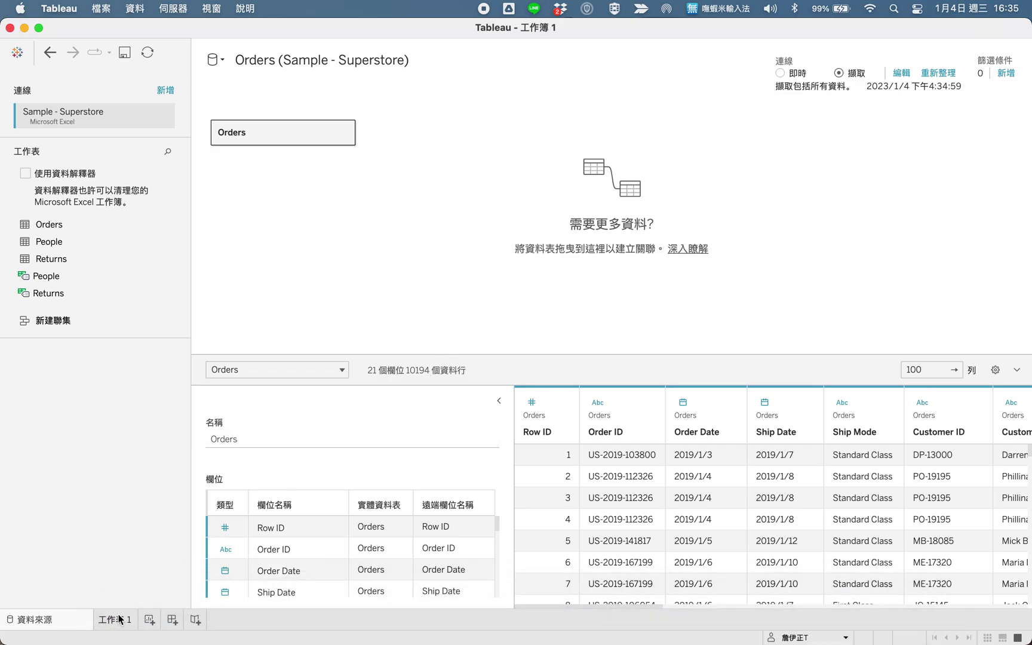
{"action": "left_click", "coordinate": [115, 620]}
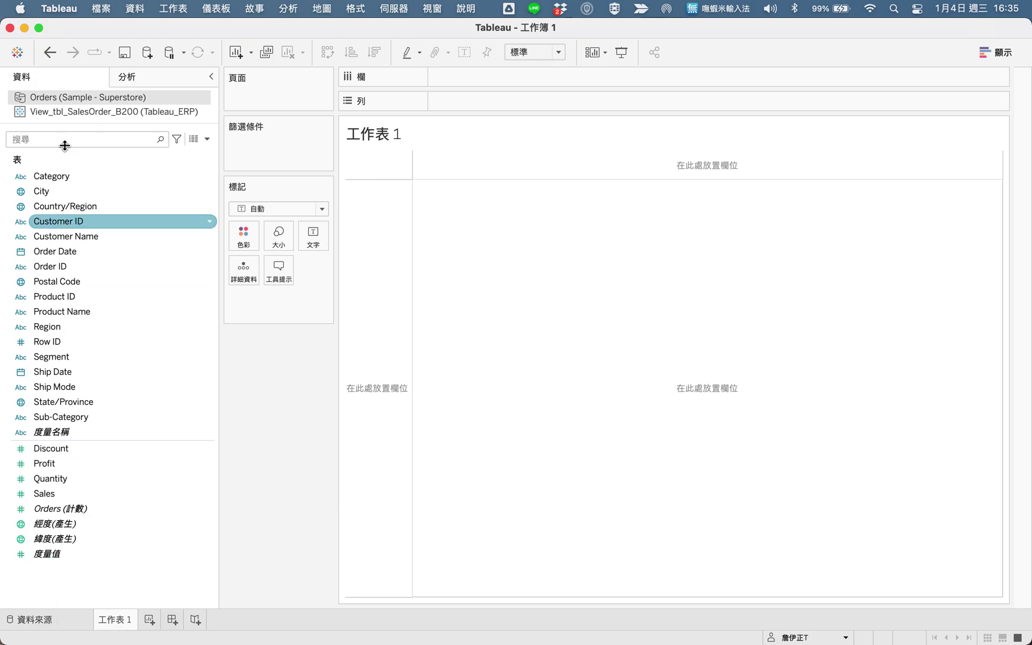
{"action": "left_click", "coordinate": [60, 619]}
{"action": "left_click", "coordinate": [780, 73]}
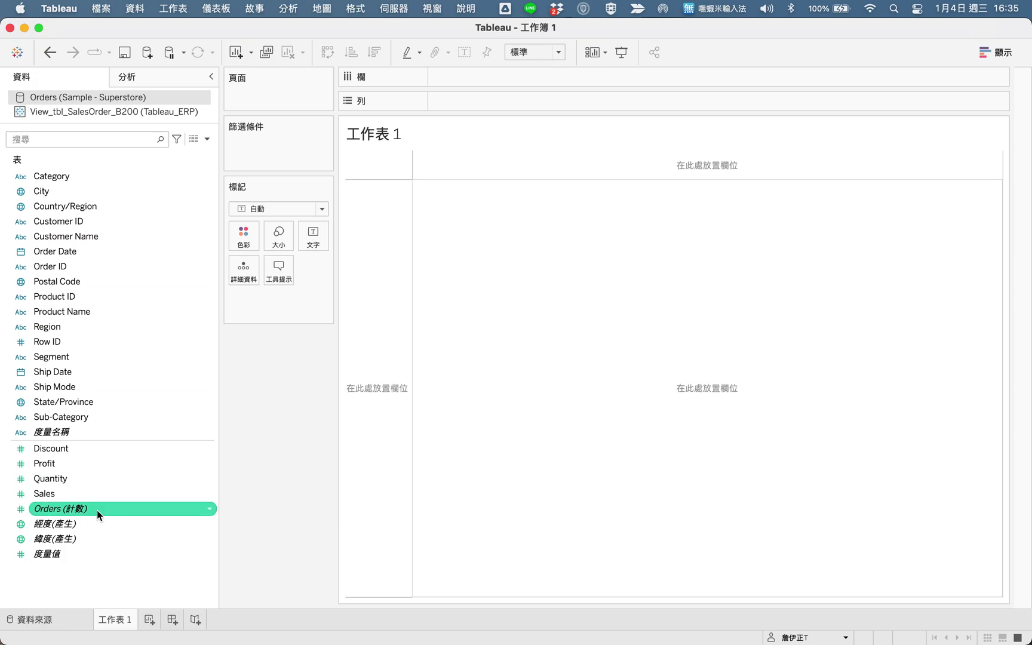
{"action": "left_click", "coordinate": [60, 619]}
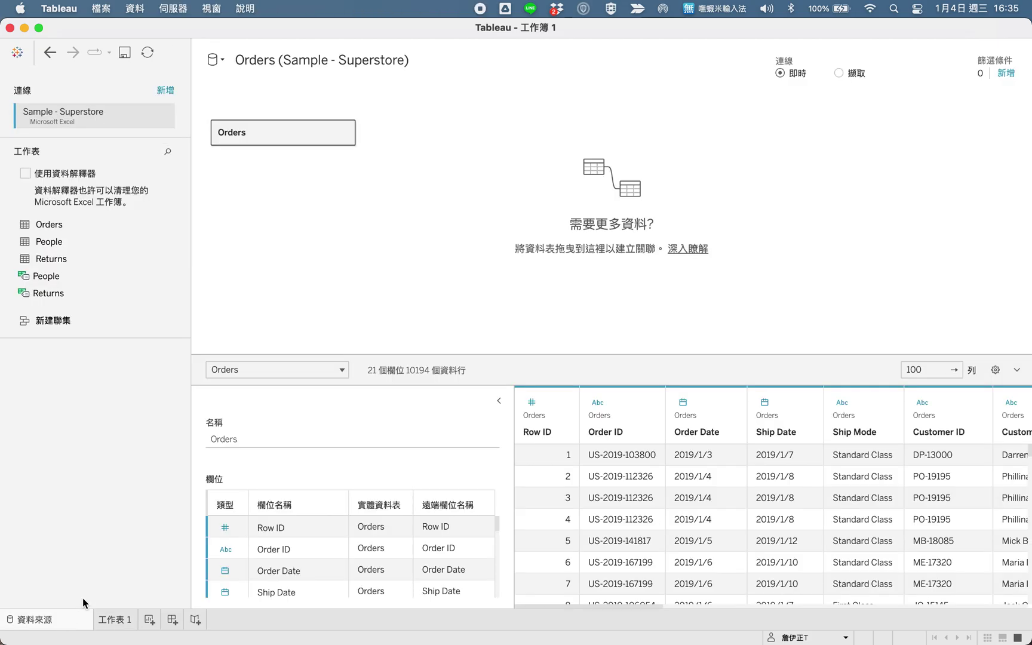
{"action": "left_click", "coordinate": [838, 73]}
{"action": "left_click", "coordinate": [108, 621]}
Select the View_tbl_SalesOrder_B200 (Tableau_ERP) data source and open its connection settings.
{"action": "left_click", "coordinate": [89, 111]}
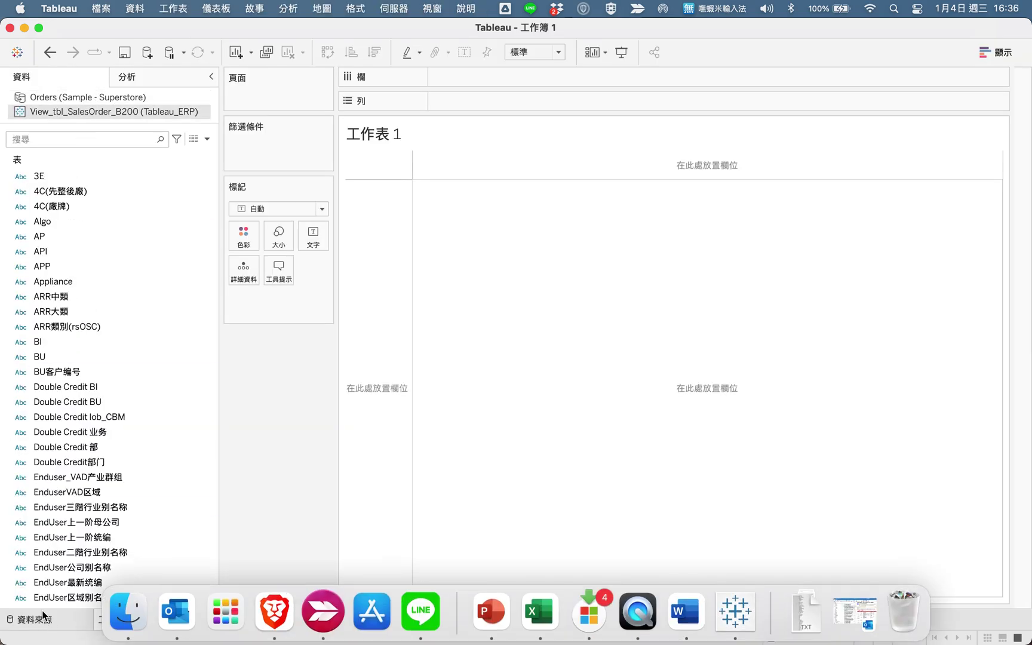
{"action": "left_click", "coordinate": [43, 621]}
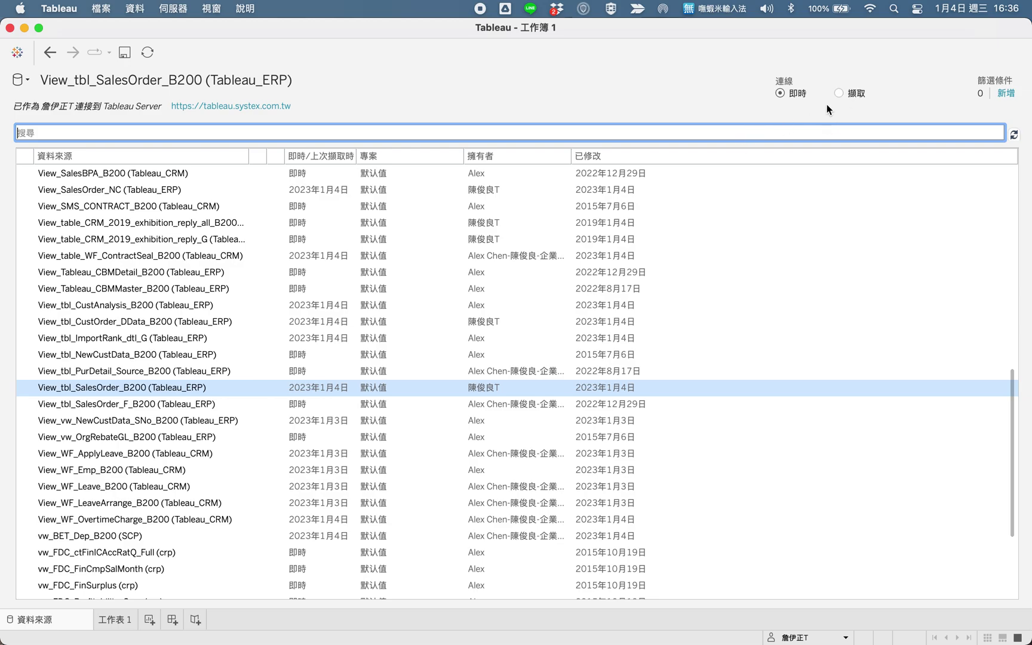
{"action": "left_click", "coordinate": [838, 93]}
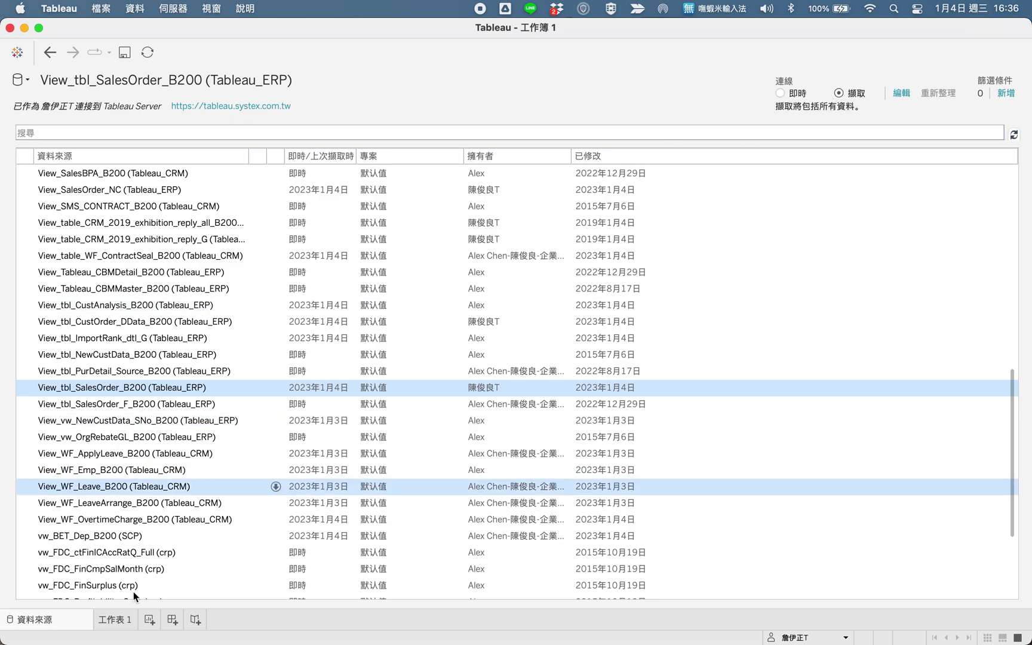
{"action": "left_click", "coordinate": [119, 621]}
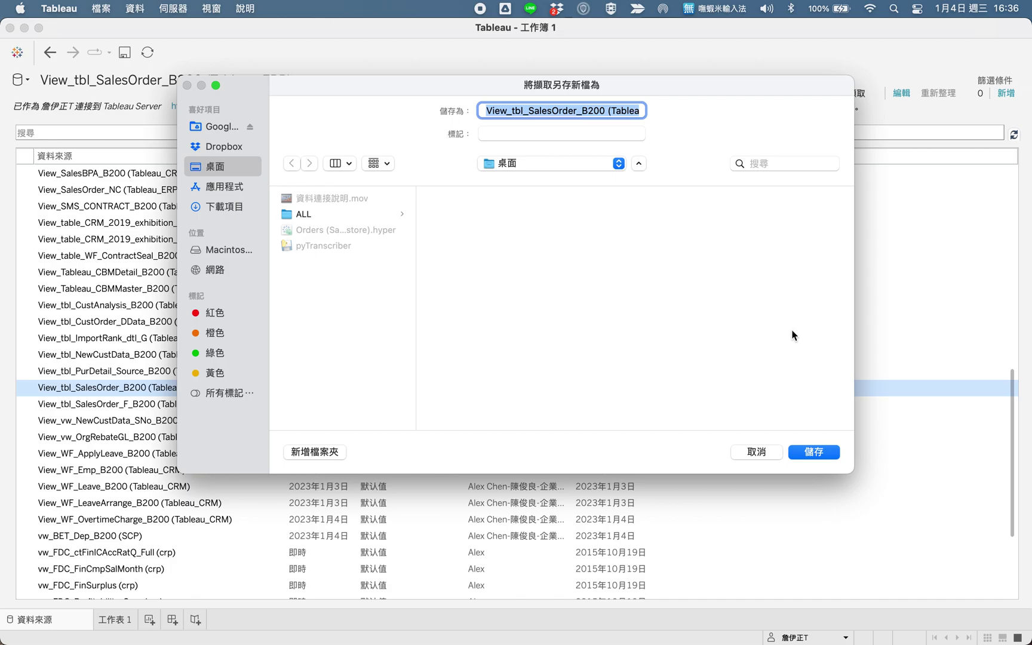
{"action": "left_click", "coordinate": [756, 452]}
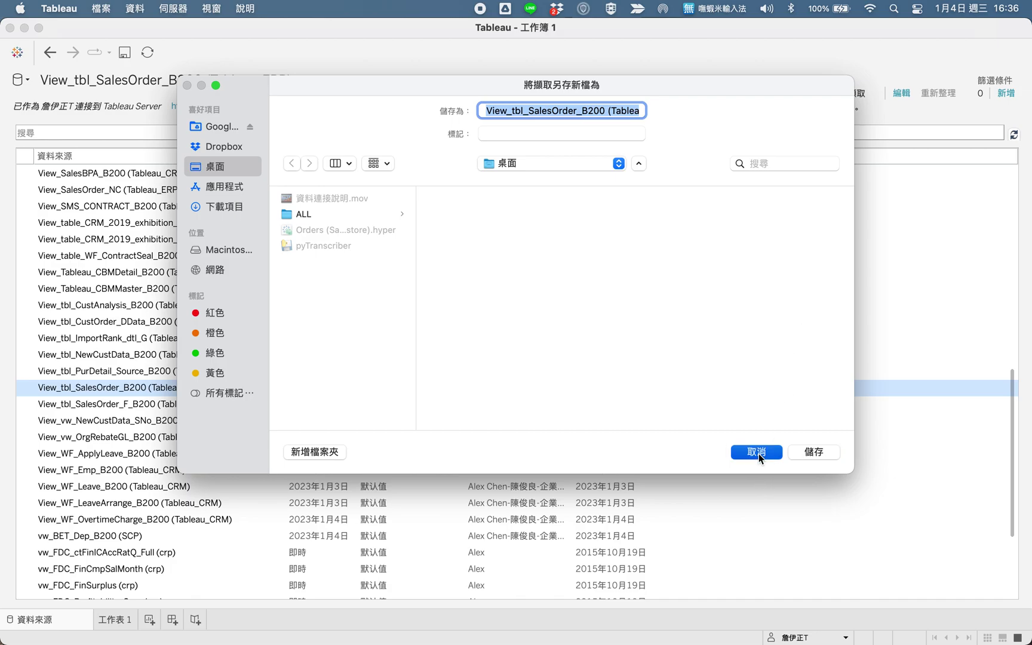
{"action": "left_click", "coordinate": [43, 621]}
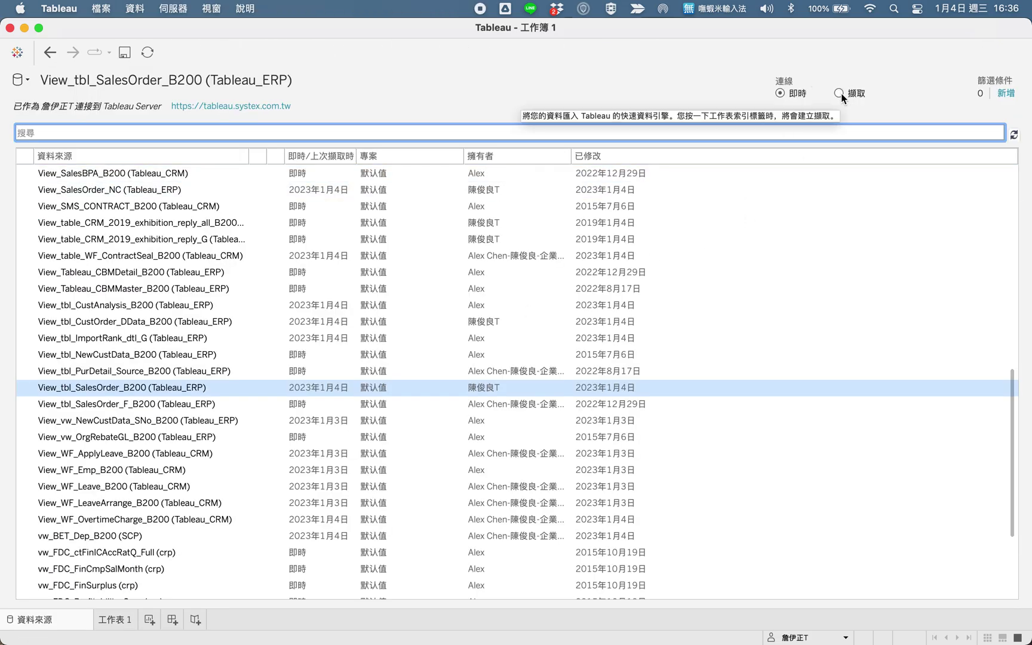
Switch View_tbl_SalesOrder_B200 to an extract and start an extract filter on the 认列（出货）日期 field.
{"action": "left_click", "coordinate": [840, 93]}
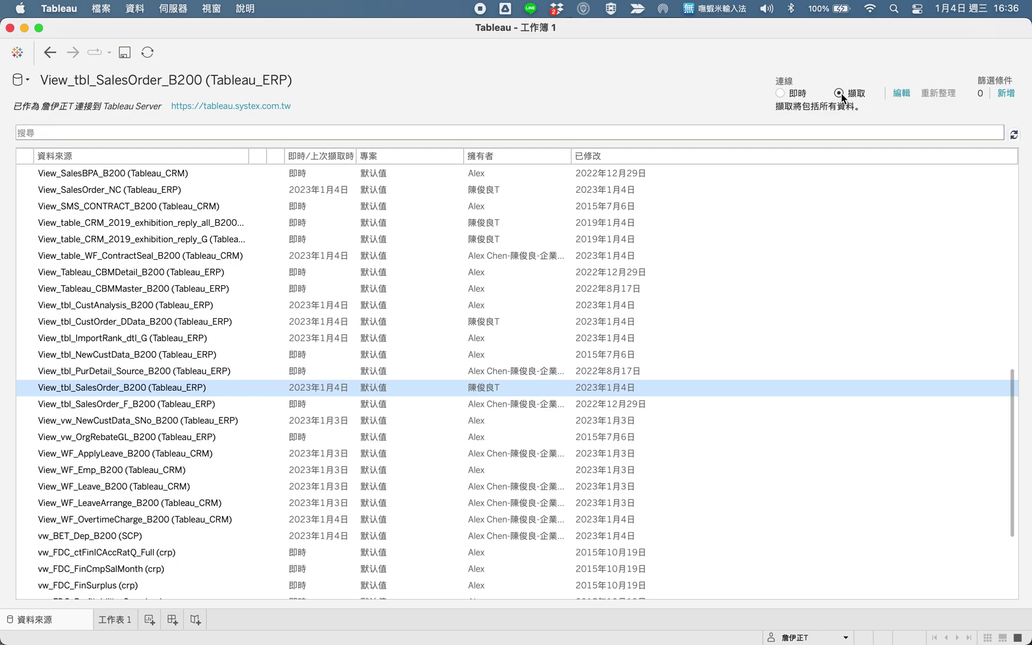
{"action": "left_click", "coordinate": [901, 93]}
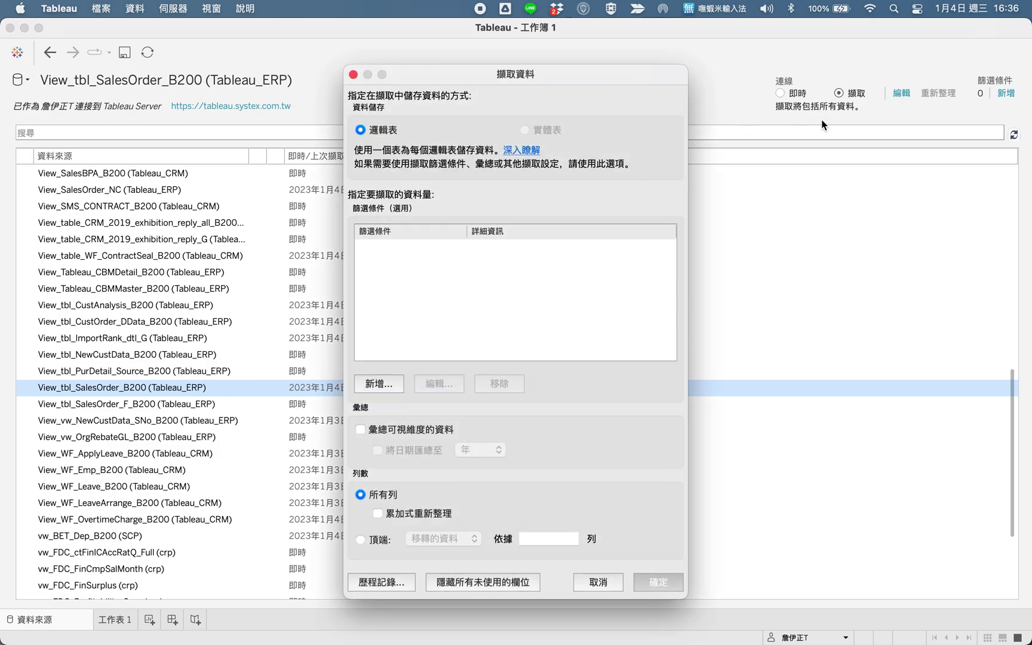
{"action": "left_click", "coordinate": [376, 384]}
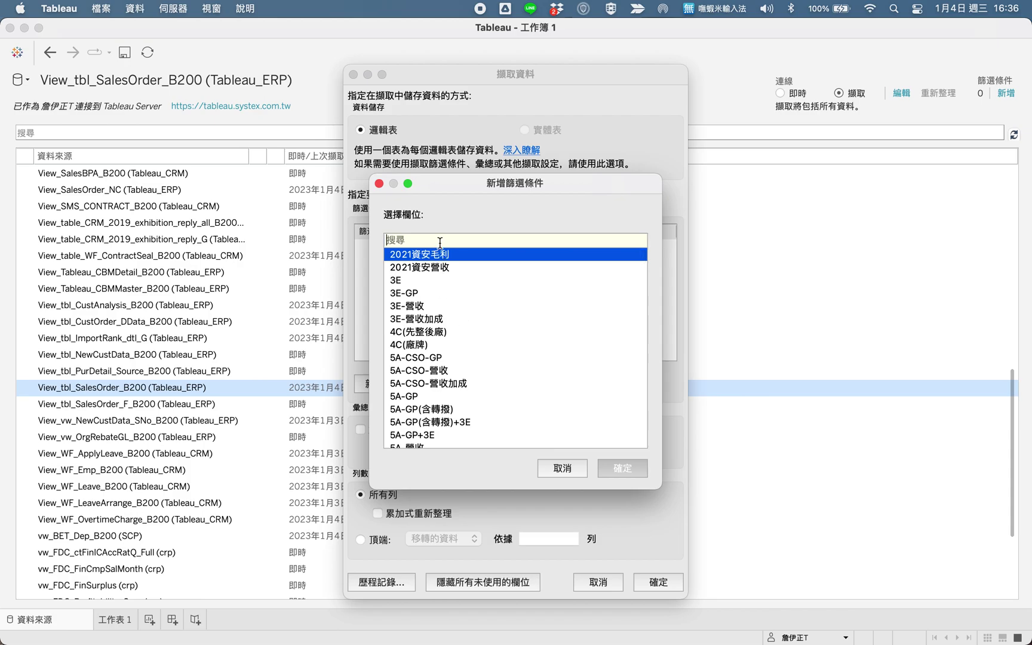
{"action": "scroll", "coordinate": [436, 375], "scroll_direction": "down", "scroll_amount": 15}
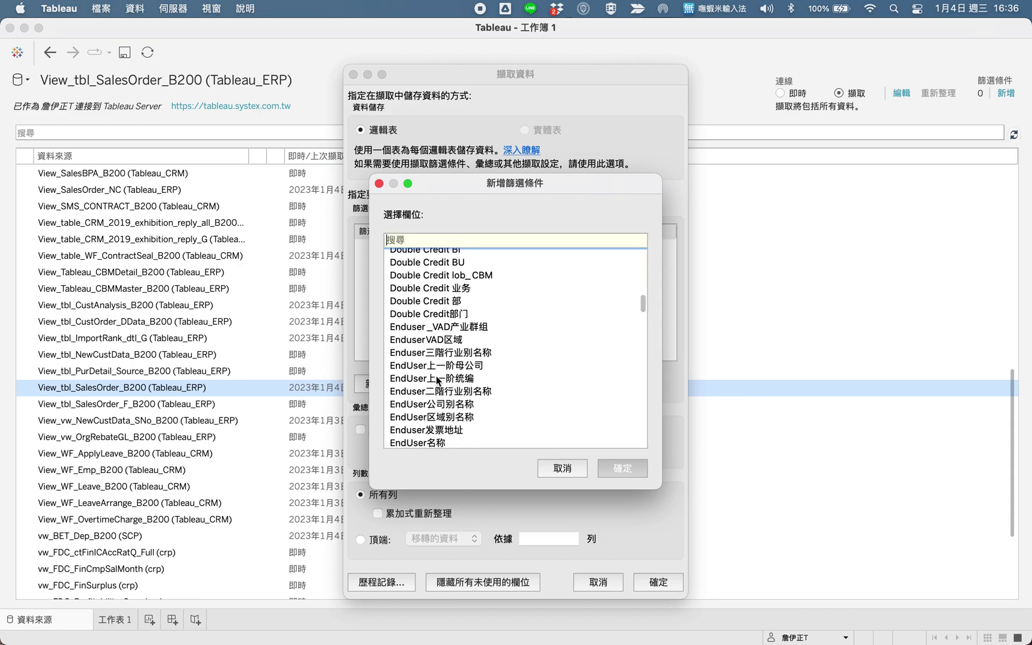
{"action": "key", "text": "Down"}
{"action": "type", "text": "日"}
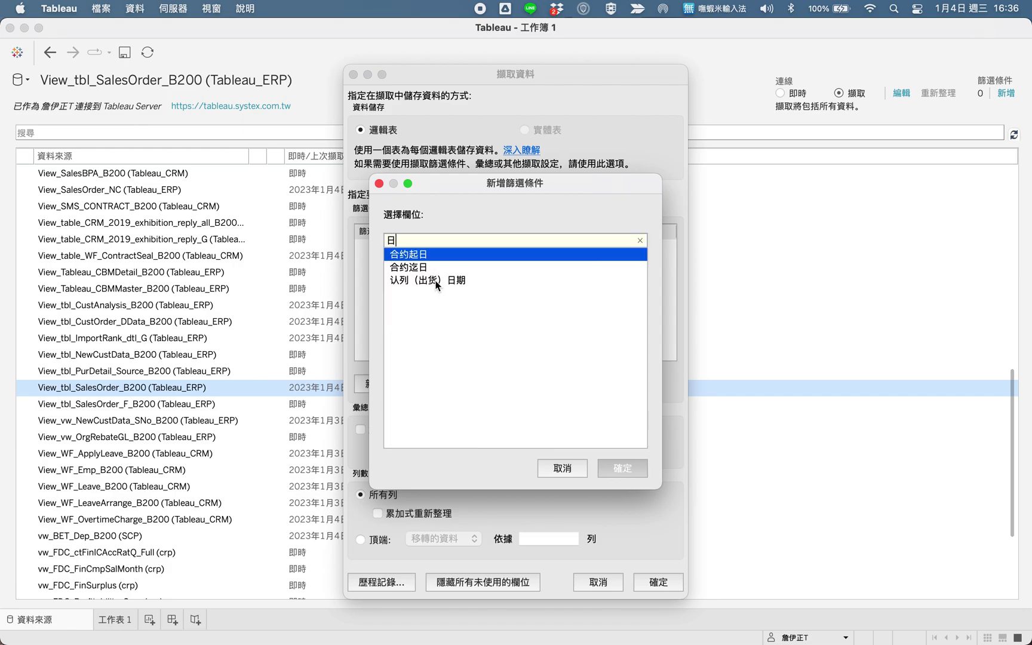
{"action": "left_click", "coordinate": [436, 281]}
{"action": "left_click", "coordinate": [622, 468]}
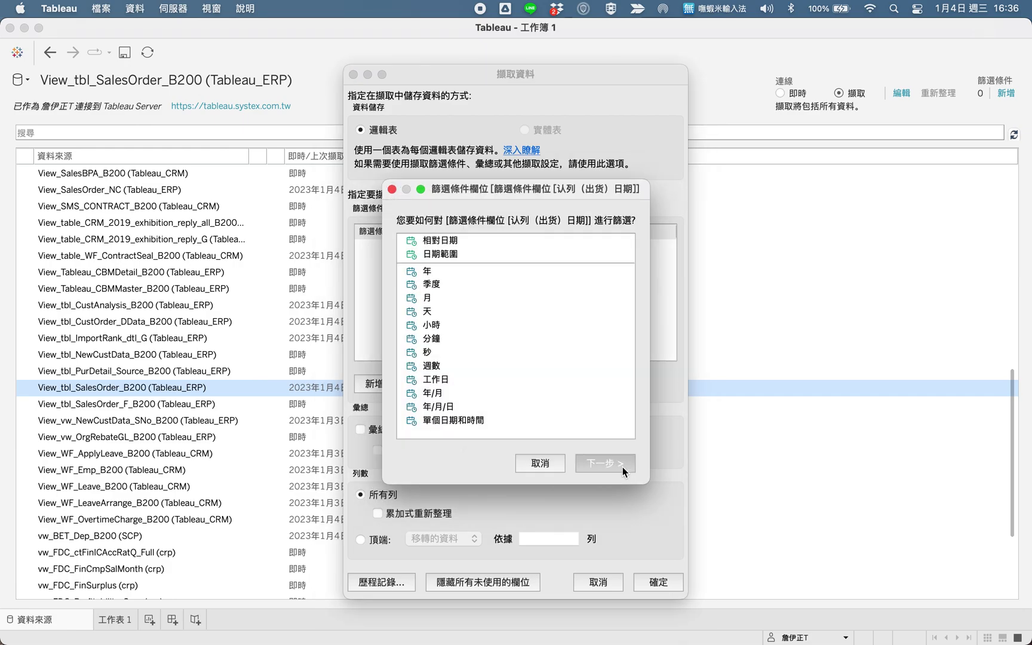
Filter the 认列（出货）日期 field by year (年), keeping only 2022 in the extract.
{"action": "left_click", "coordinate": [429, 272]}
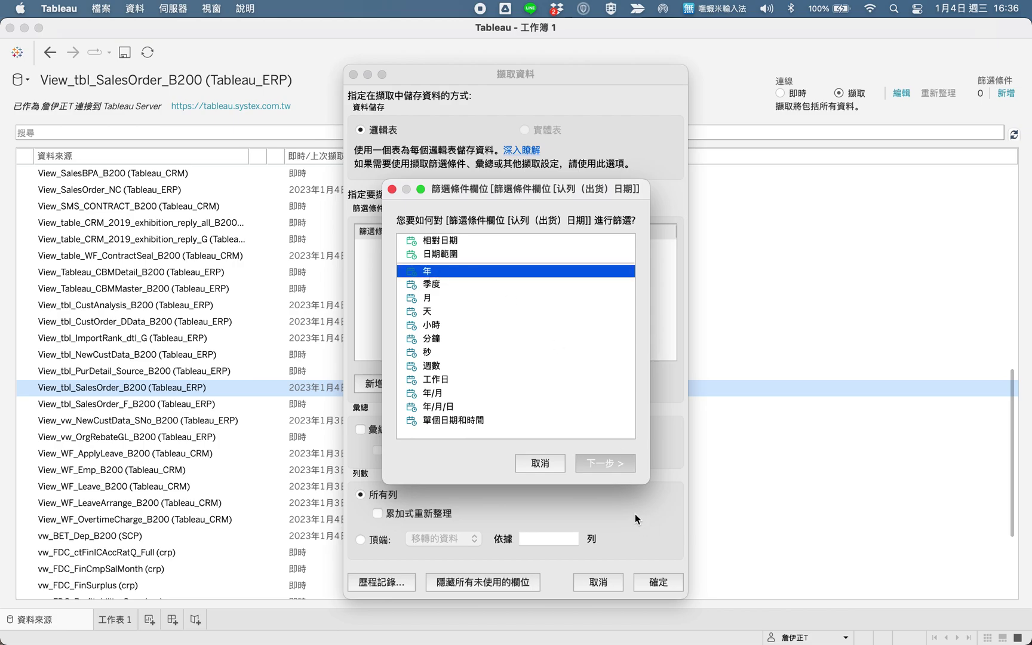
{"action": "left_click", "coordinate": [597, 458]}
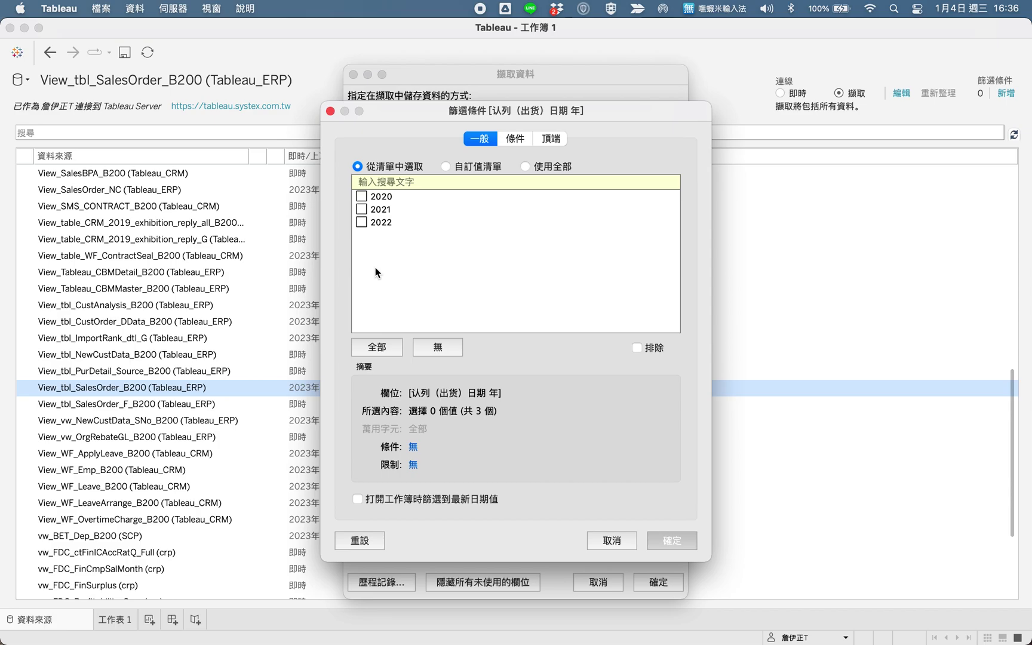
{"action": "left_click", "coordinate": [362, 222]}
{"action": "left_click", "coordinate": [672, 540]}
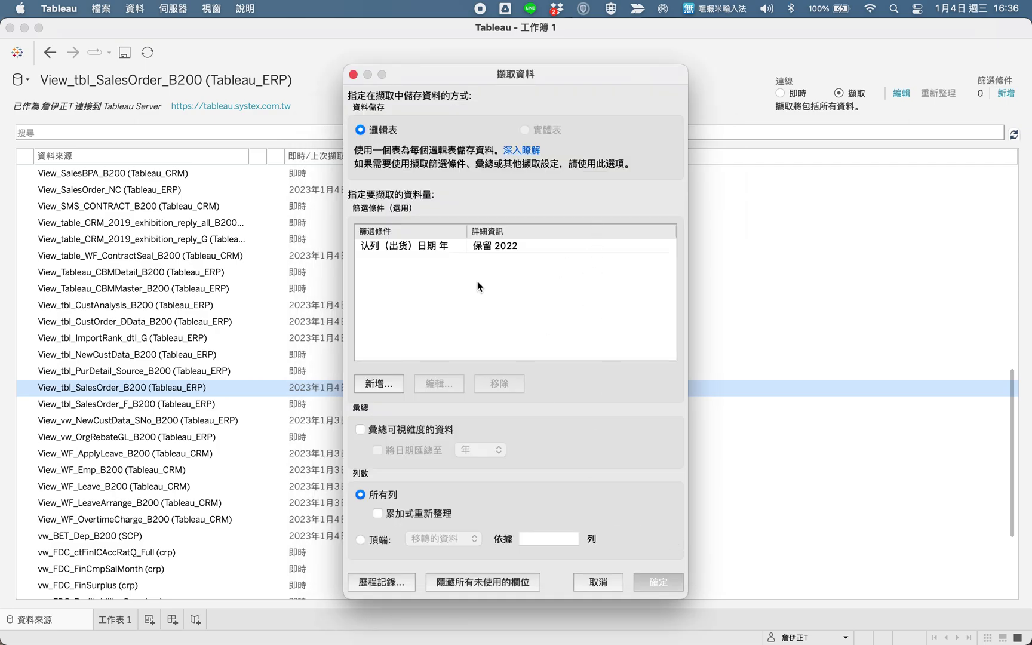
Start another extract filter for View_tbl_SalesOrder_B200, searching the fields for 日 and choosing 认列（出货）日期.
{"action": "left_click", "coordinate": [379, 383]}
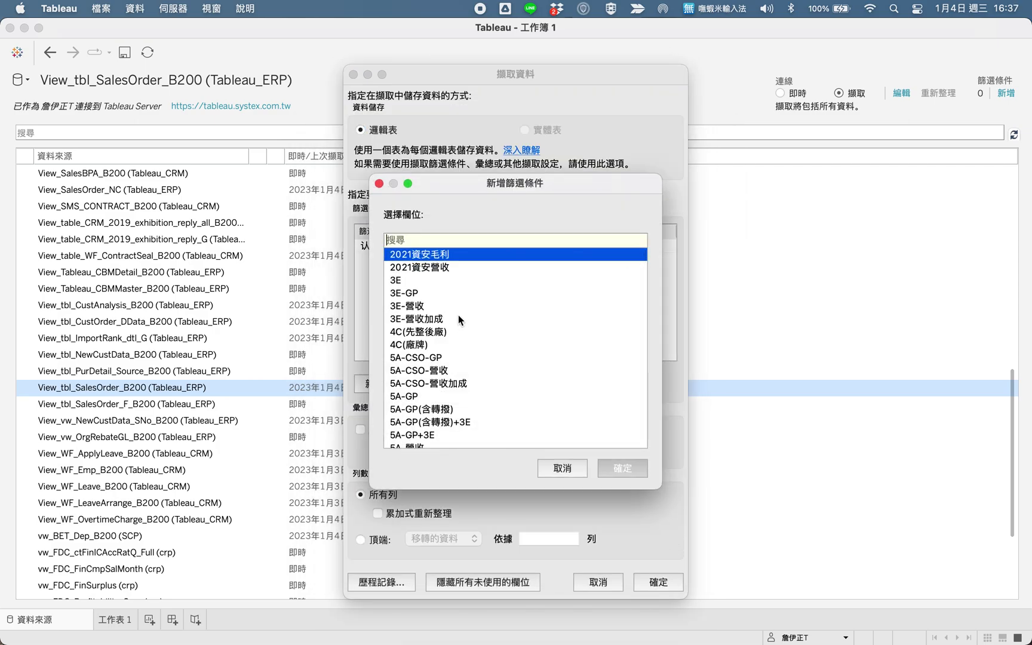
{"action": "scroll", "coordinate": [456, 341], "scroll_direction": "down", "scroll_amount": 10}
{"action": "scroll", "coordinate": [459, 338], "scroll_direction": "down", "scroll_amount": 10}
{"action": "scroll", "coordinate": [459, 338], "scroll_direction": "down", "scroll_amount": 10}
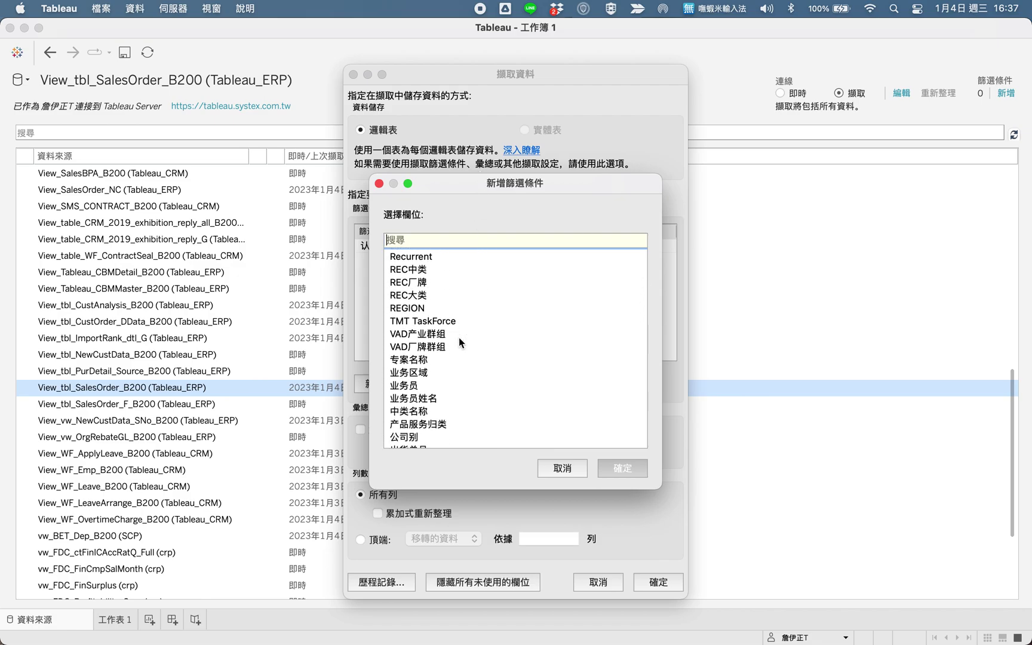
{"action": "scroll", "coordinate": [458, 338], "scroll_direction": "down", "scroll_amount": 10}
{"action": "scroll", "coordinate": [460, 342], "scroll_direction": "down", "scroll_amount": 10}
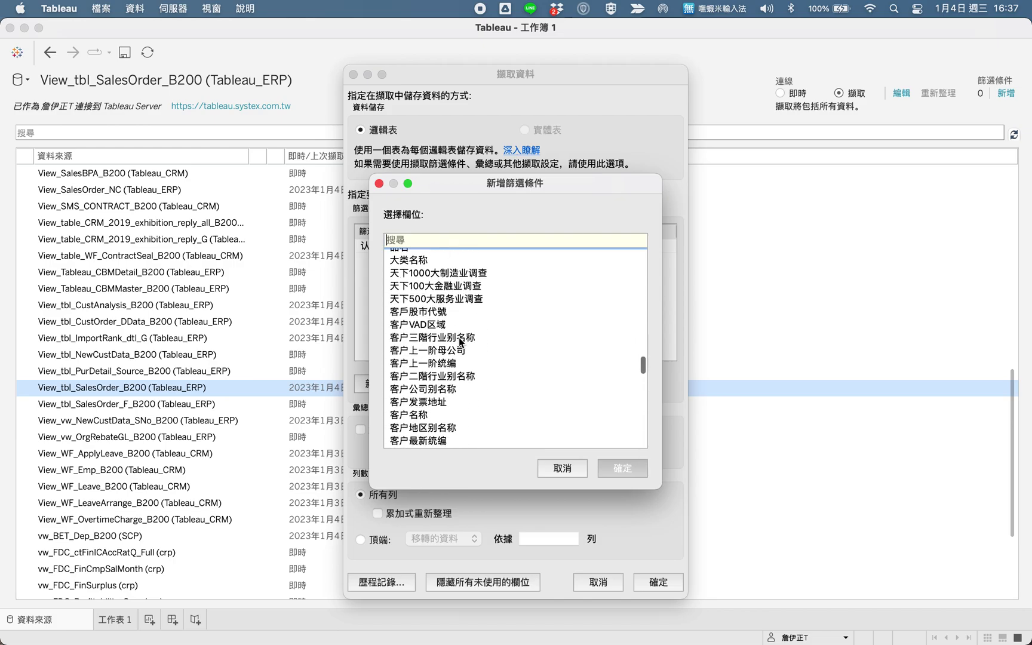
{"action": "scroll", "coordinate": [460, 342], "scroll_direction": "down", "scroll_amount": 10}
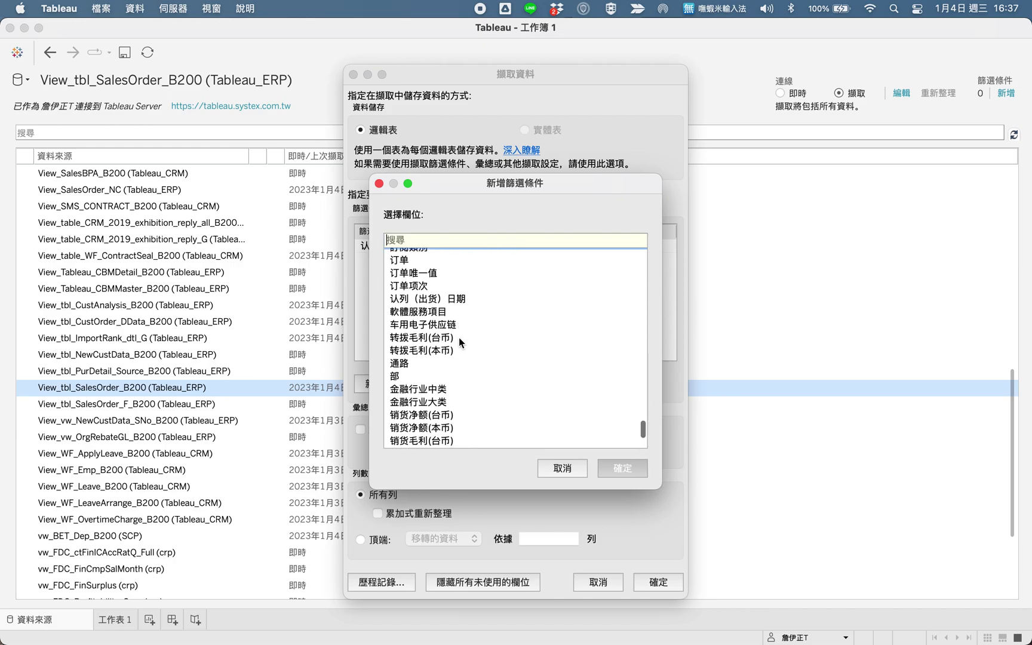
{"action": "scroll", "coordinate": [459, 337], "scroll_direction": "up", "scroll_amount": 20}
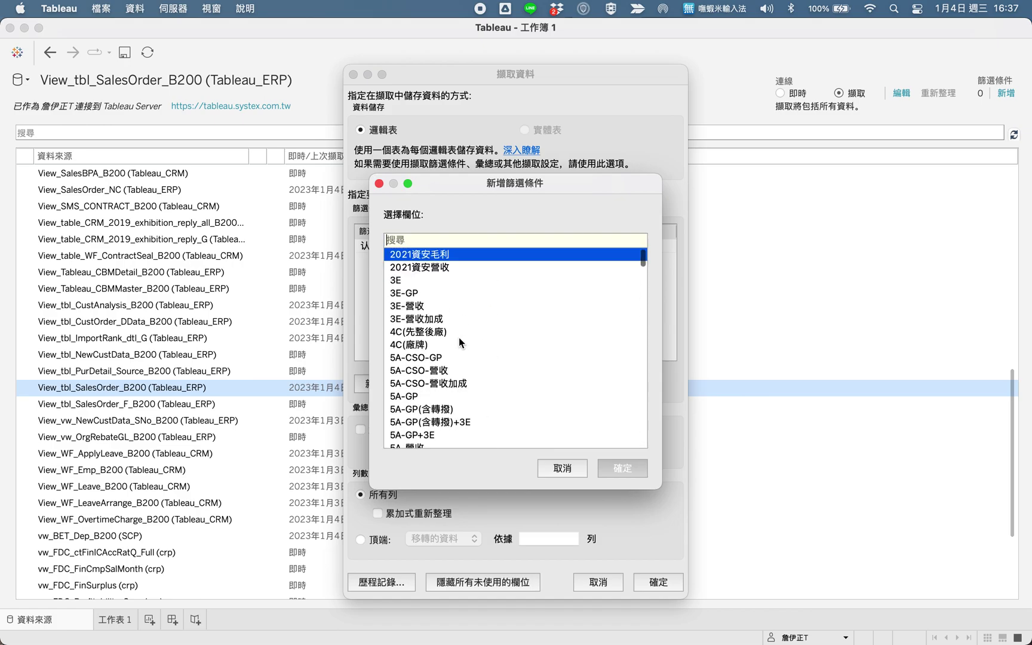
{"action": "scroll", "coordinate": [459, 338], "scroll_direction": "down", "scroll_amount": 5}
{"action": "type", "text": "日"}
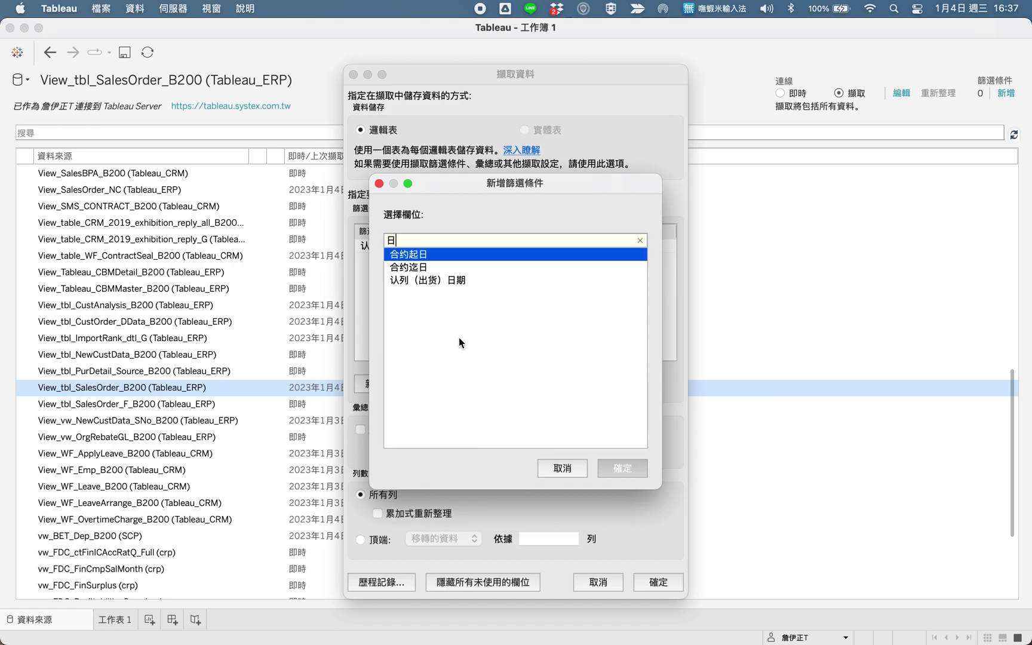
{"action": "left_click", "coordinate": [433, 279]}
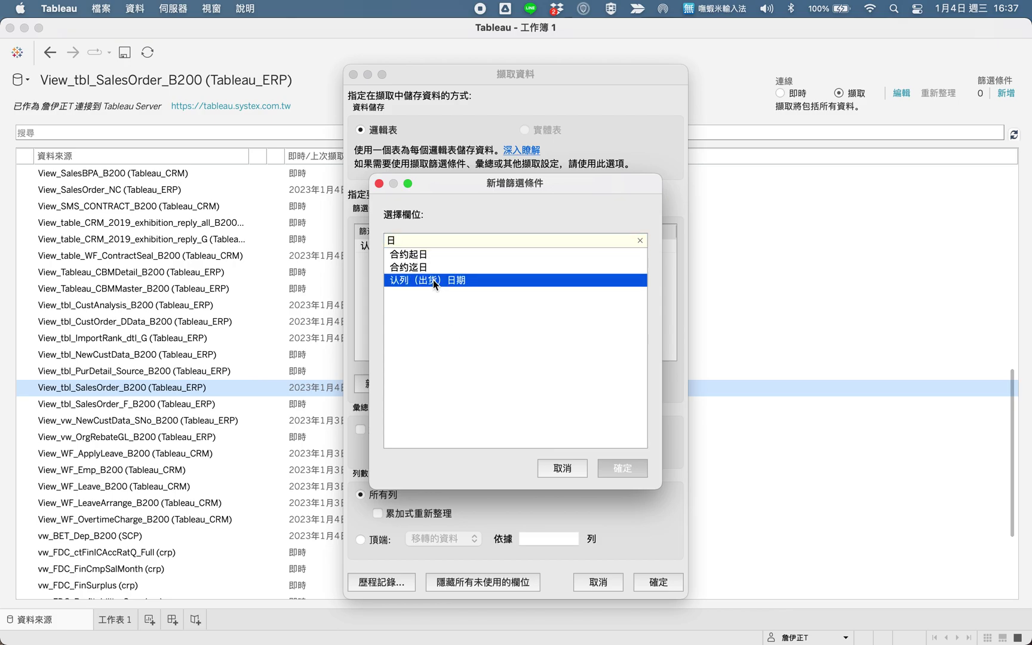
{"action": "left_click", "coordinate": [623, 468]}
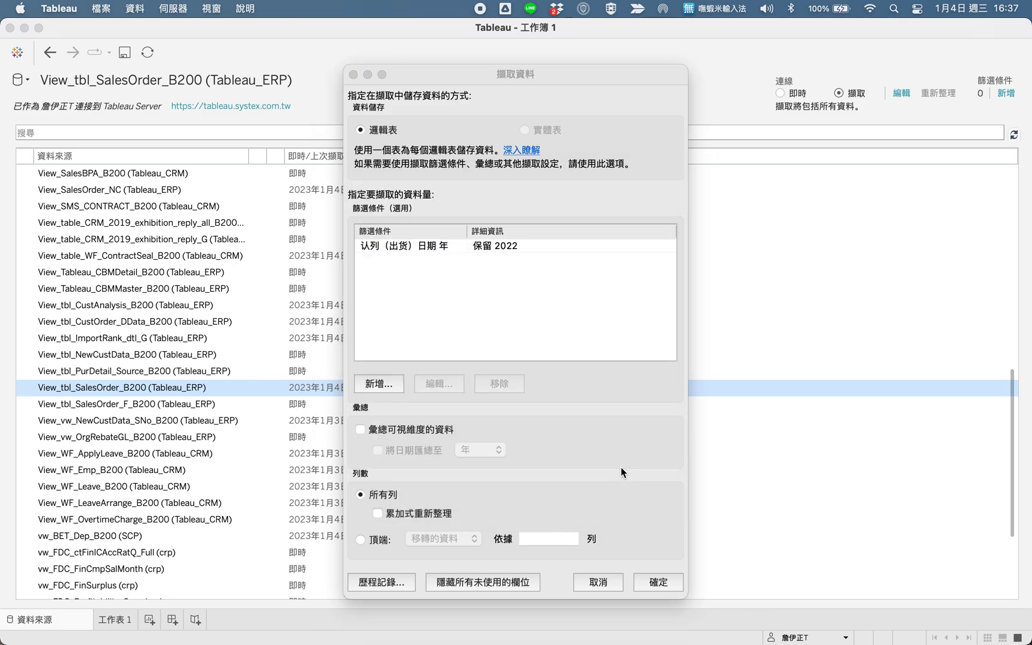
Filter the 认列（出货）日期 field by month (月), keeping only 12月, and accept the extract settings.
{"action": "left_click", "coordinate": [431, 300]}
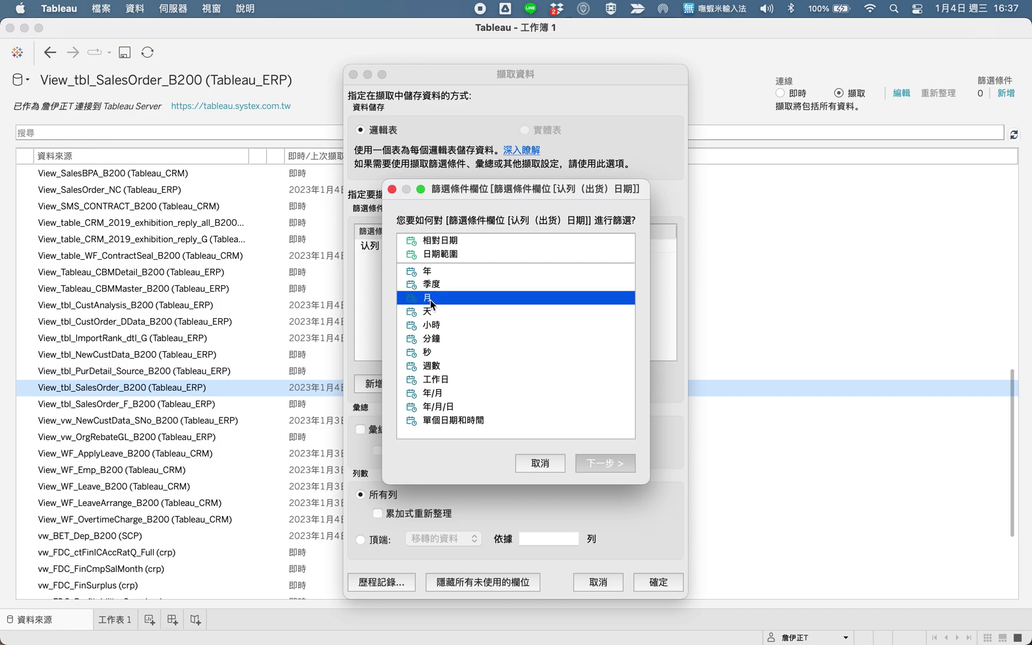
{"action": "left_click", "coordinate": [606, 464]}
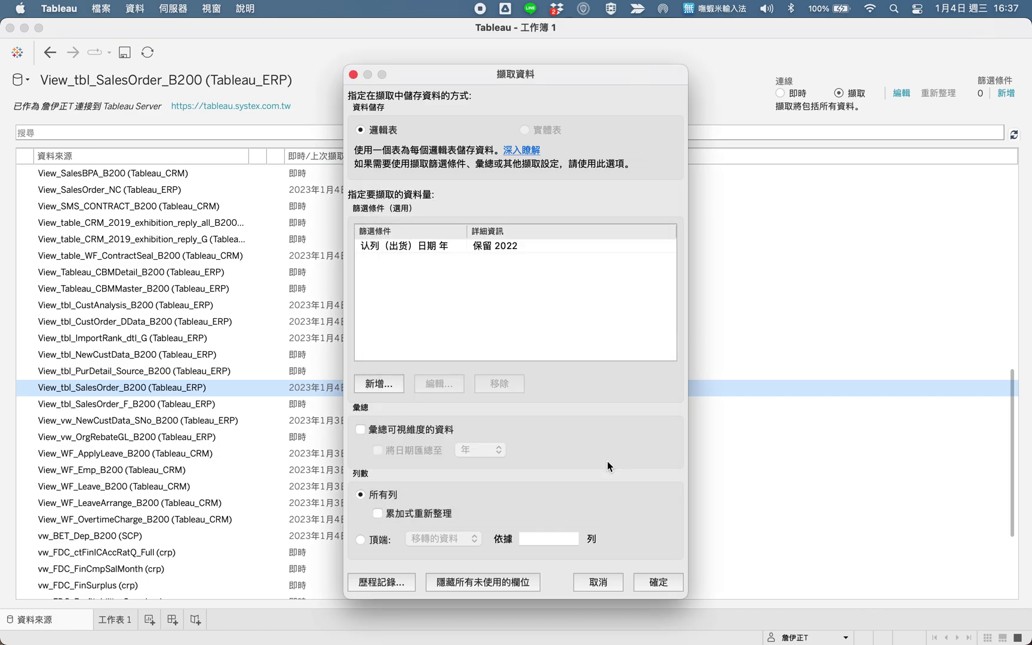
{"action": "scroll", "coordinate": [421, 303], "scroll_direction": "down", "scroll_amount": 1}
{"action": "left_click", "coordinate": [361, 325]}
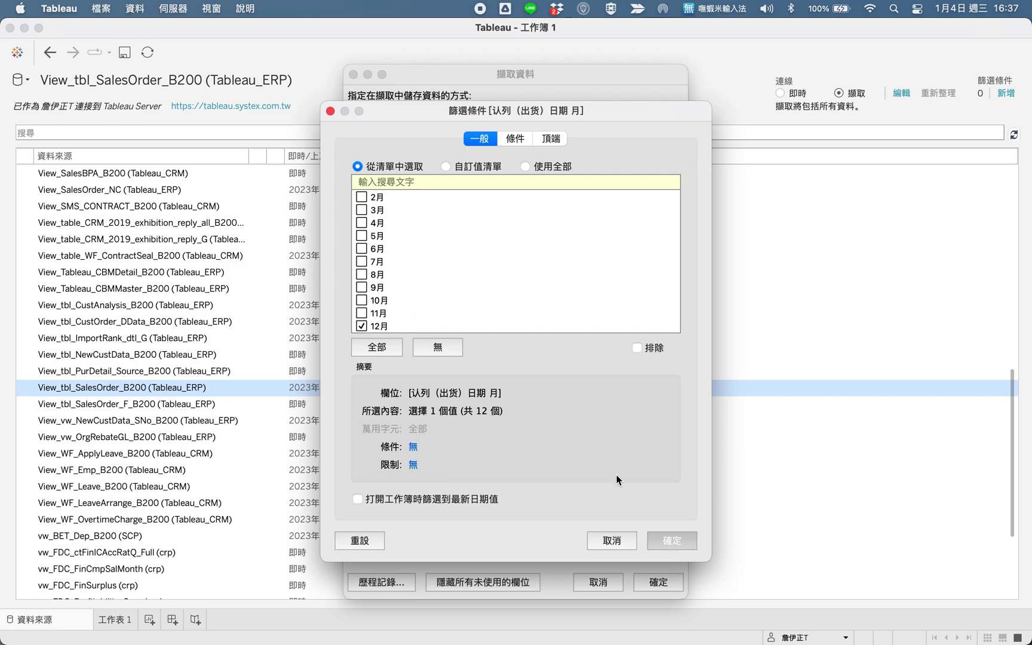
{"action": "left_click", "coordinate": [672, 540]}
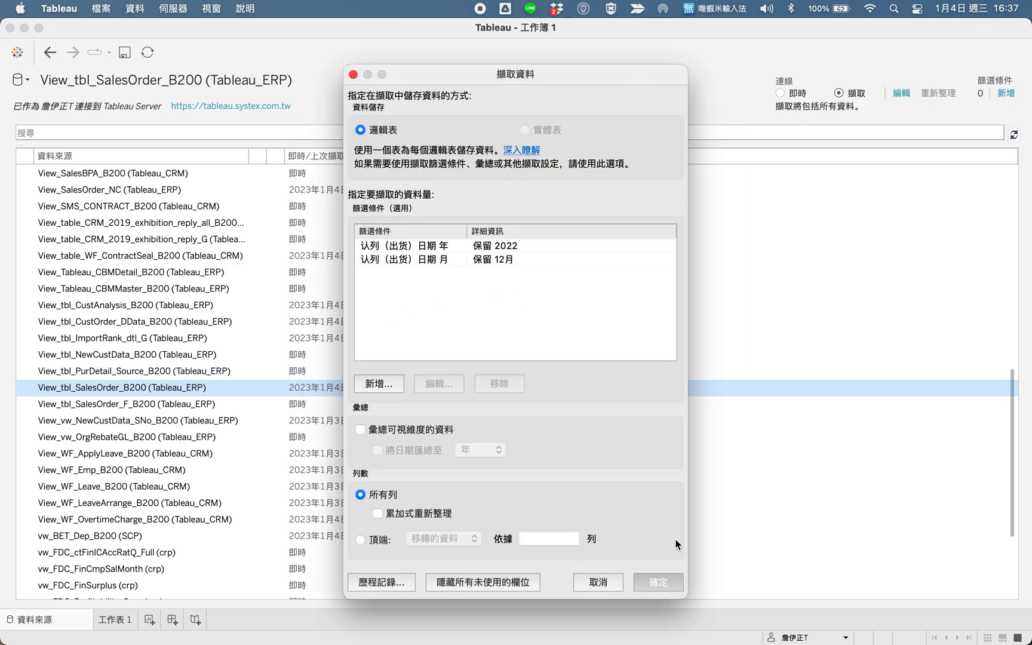
{"action": "left_click", "coordinate": [659, 587]}
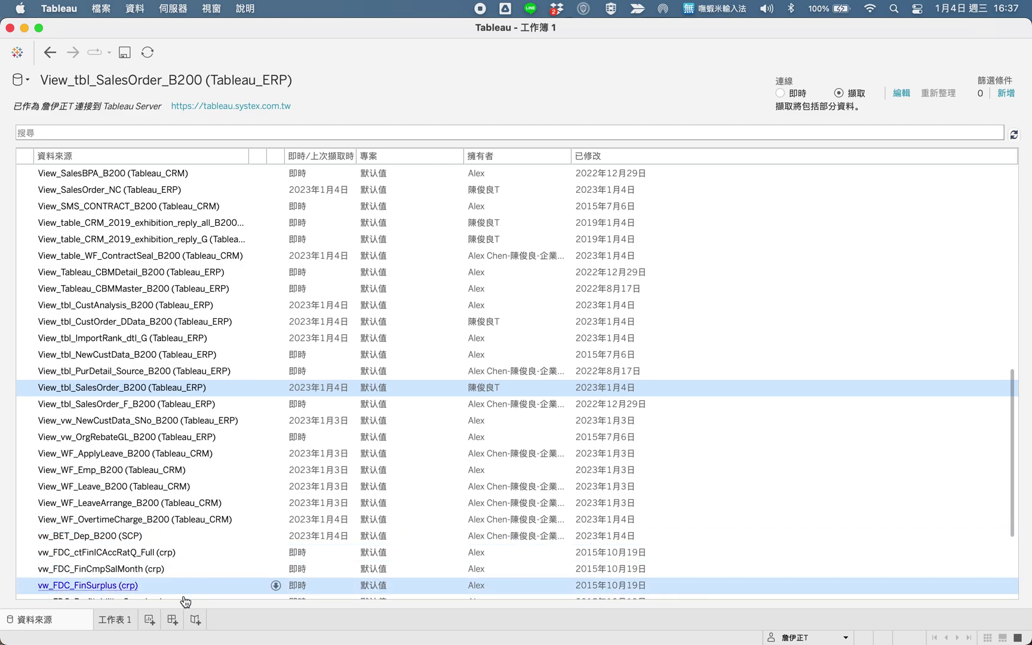
Go to 工作表 1 and save the extract to the 桌面 folder as View_tbl_SalesOrder_B200 (Tableau_ERP).hyper.
{"action": "left_click", "coordinate": [129, 621]}
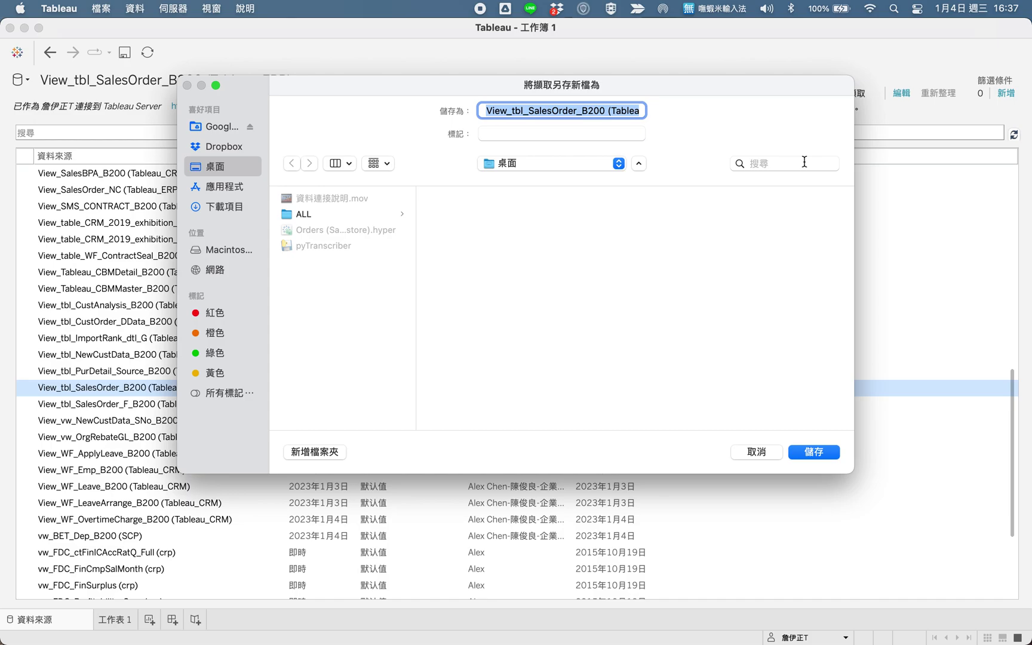
{"action": "left_click_drag", "start_coordinate": [750, 88], "coordinate": [727, 144]}
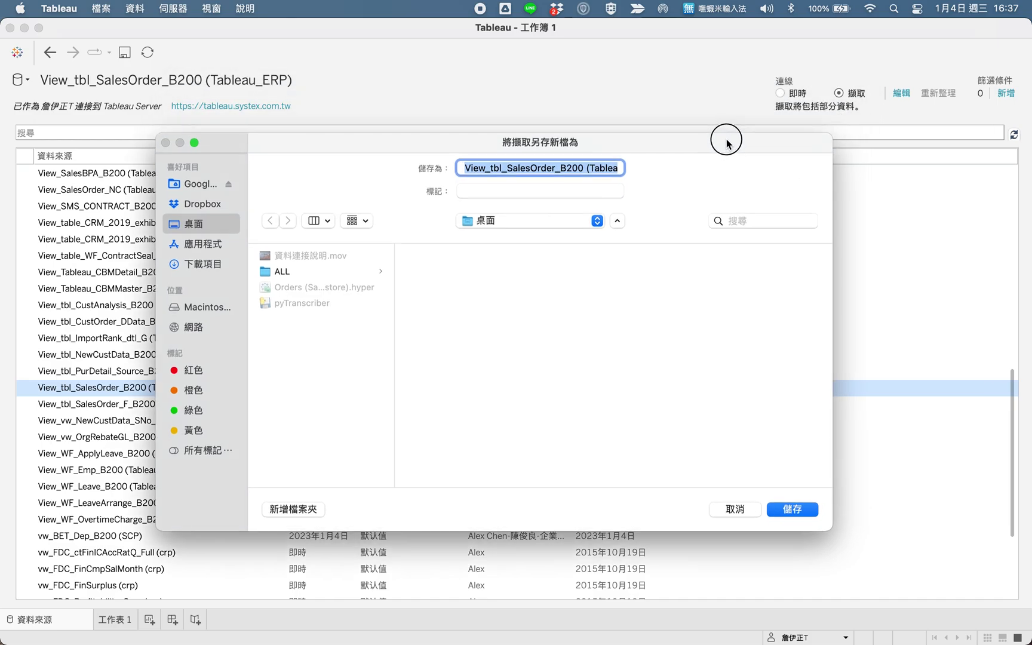
{"action": "left_click", "coordinate": [593, 169]}
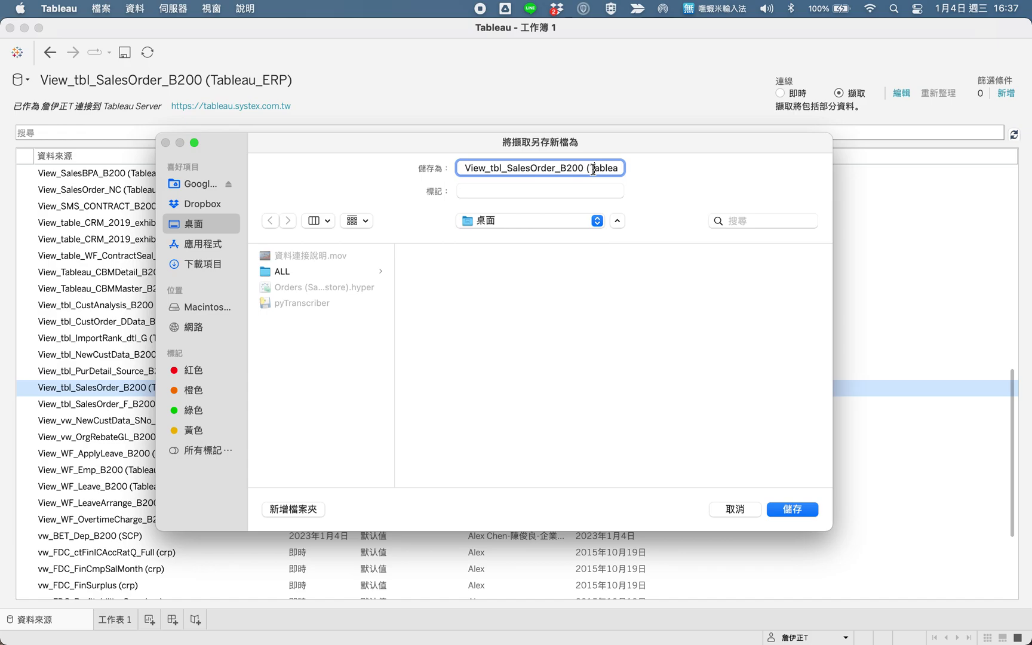
{"action": "key", "text": "super+Right"}
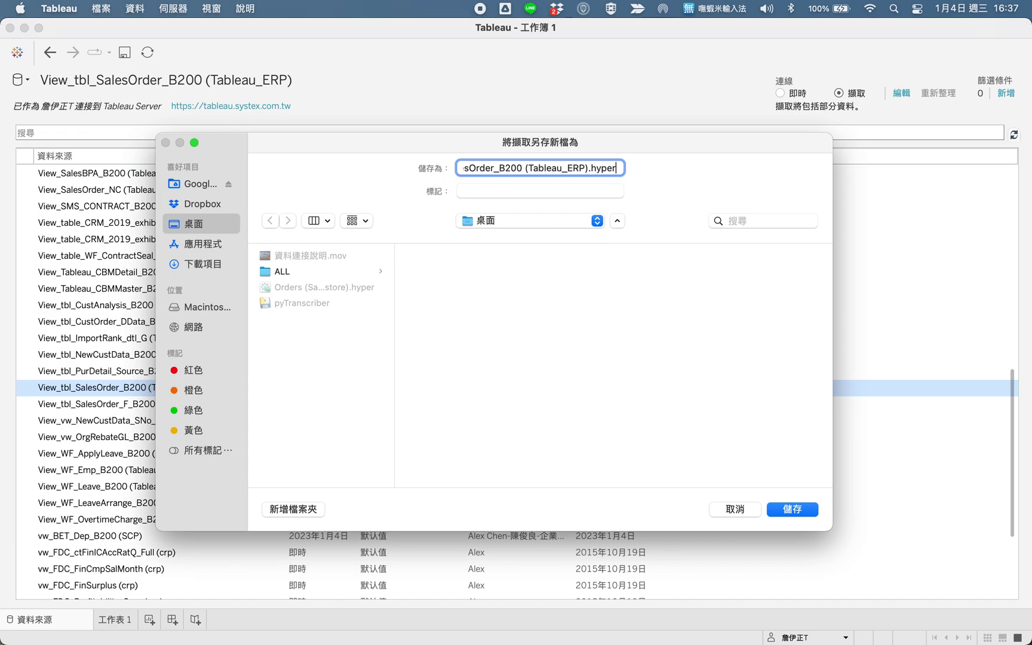
{"action": "left_click", "coordinate": [791, 509]}
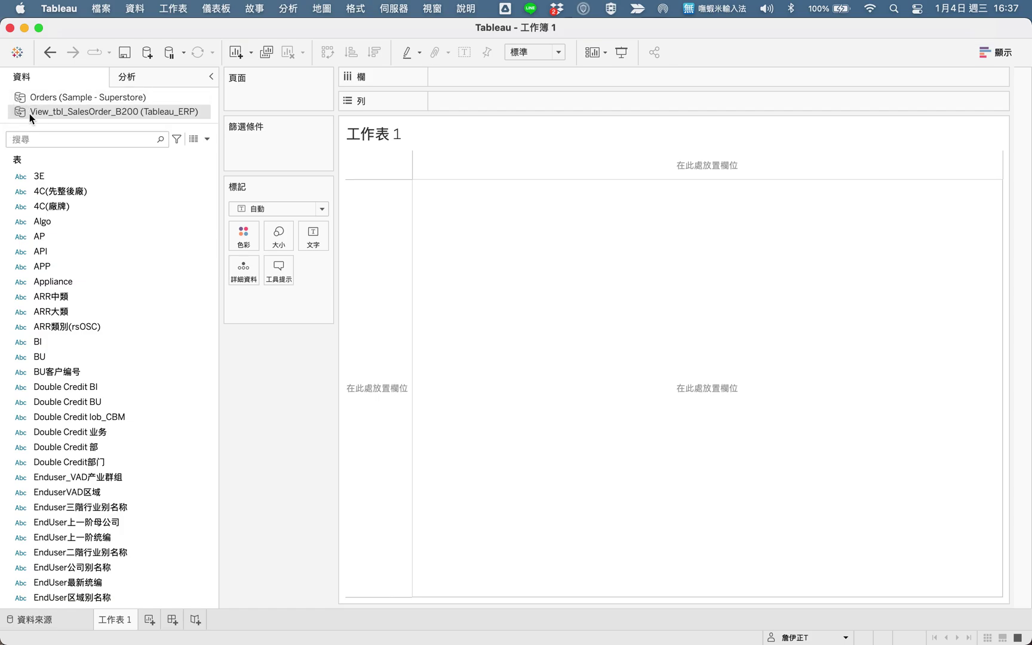
Return to the data source page and display the Orders (Sample - Superstore) connection, checking the list of available data sources.
{"action": "left_click", "coordinate": [50, 617]}
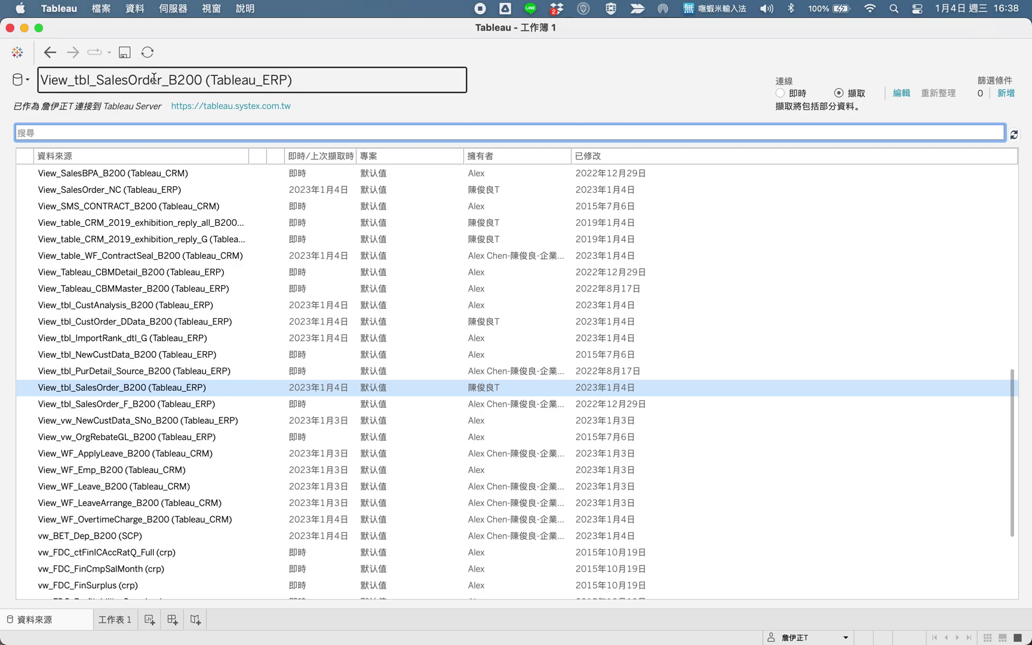
{"action": "left_click", "coordinate": [27, 79]}
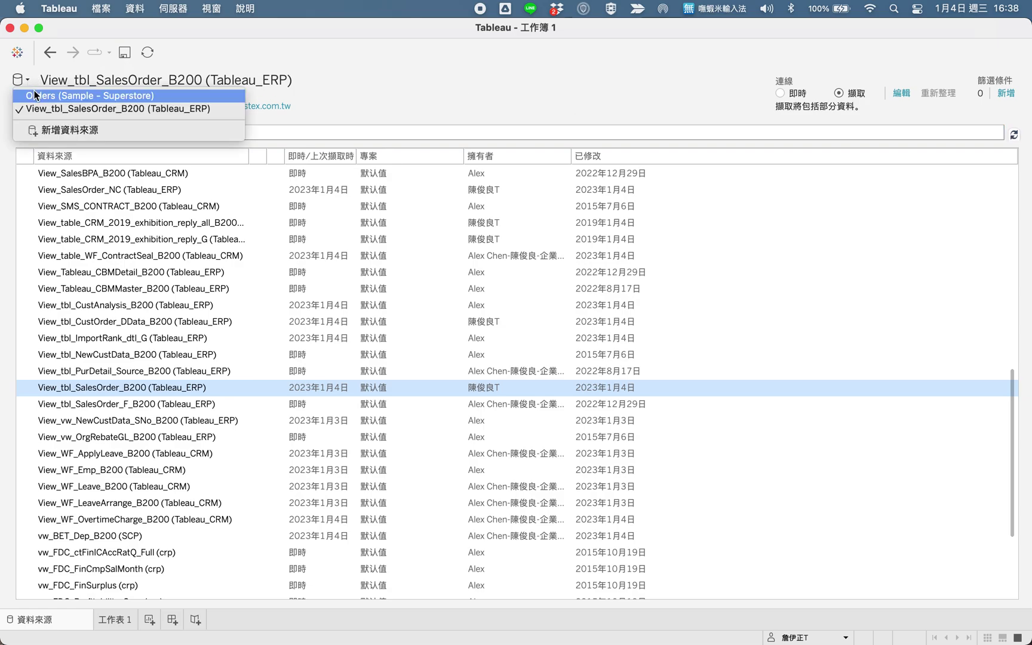
{"action": "left_click", "coordinate": [34, 95]}
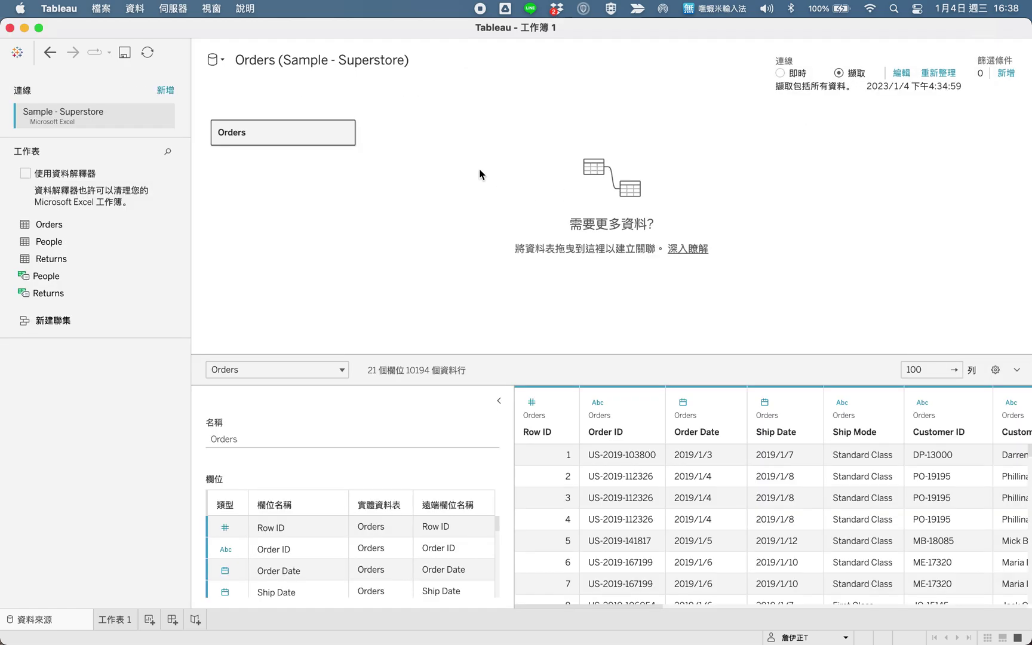
{"action": "left_click", "coordinate": [222, 62]}
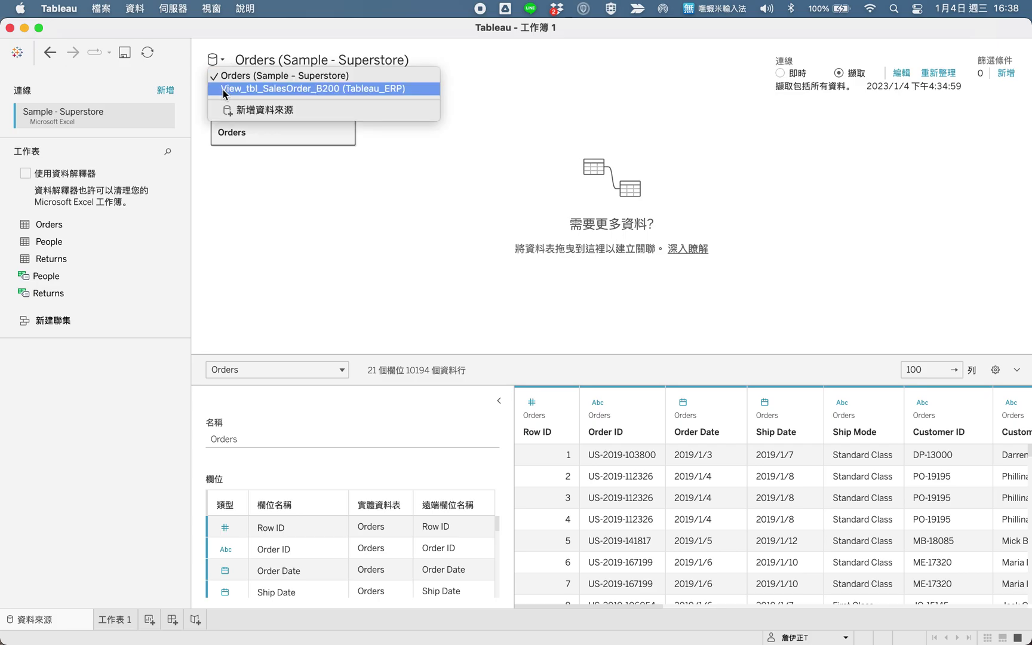
{"action": "left_click", "coordinate": [560, 121]}
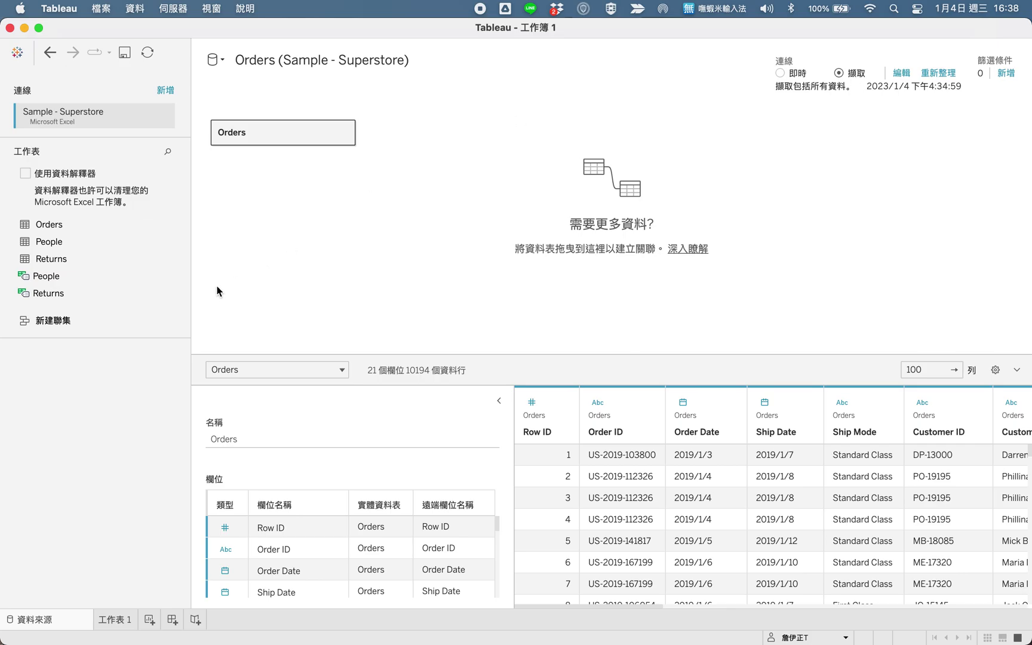
{"action": "mouse_move", "coordinate": [588, 615]}
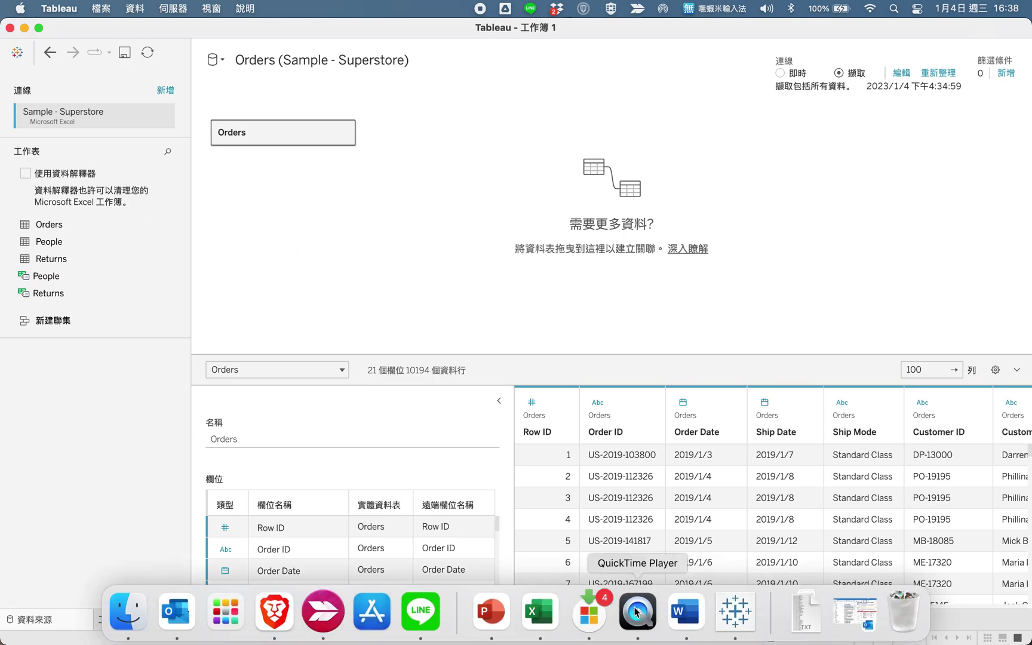